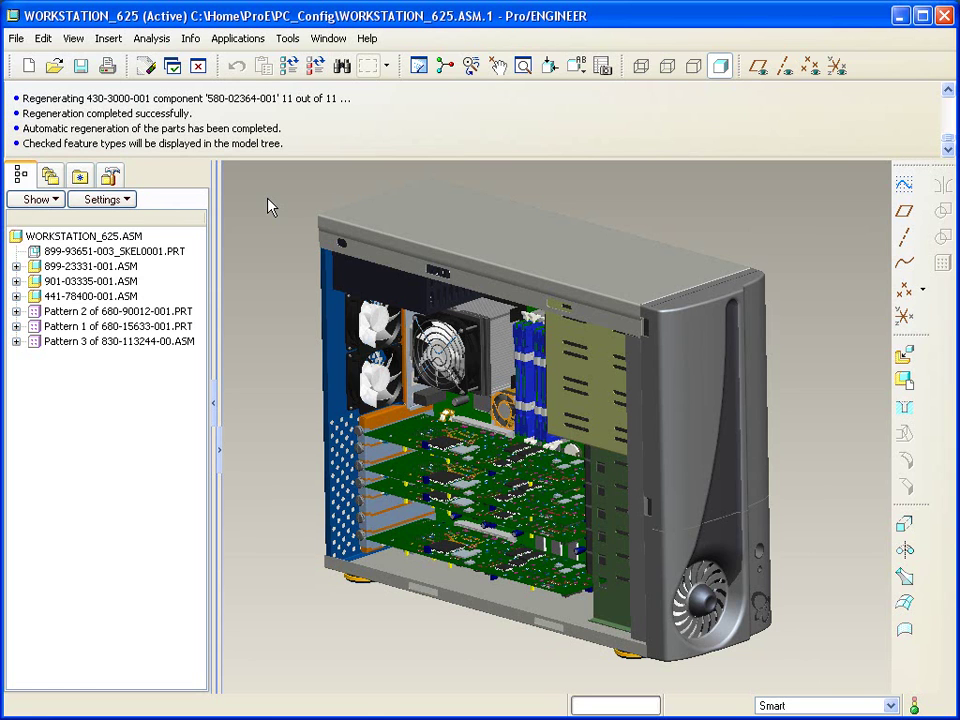
# Search WORKSTATION_625 for components with Frozen regeneration status, which finds 0 items.
pyautogui.click(342, 66)
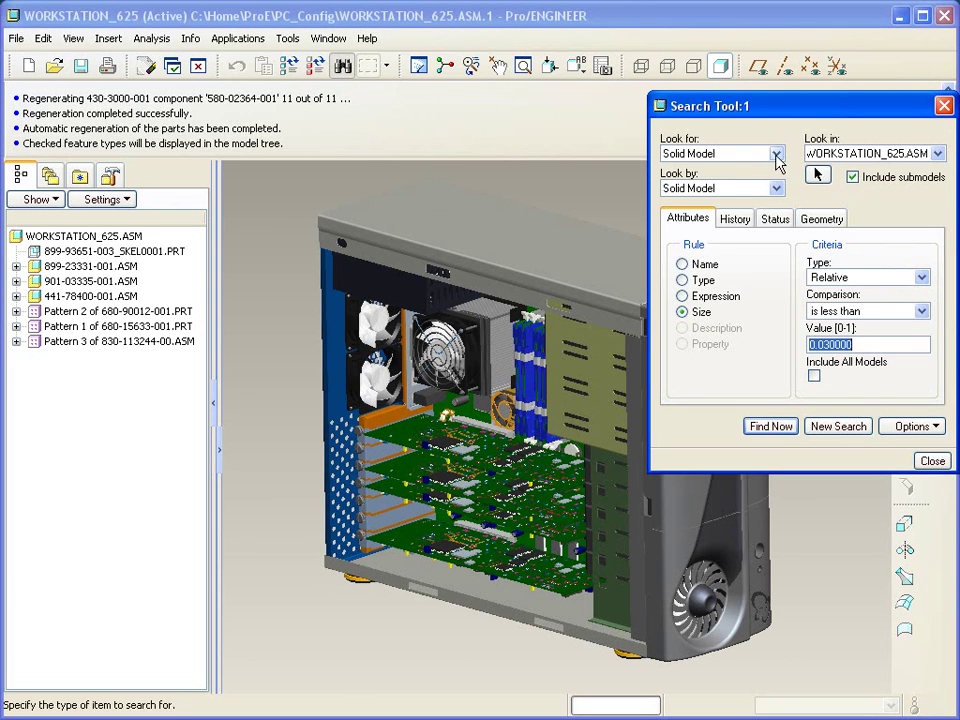
pyautogui.click(776, 155)
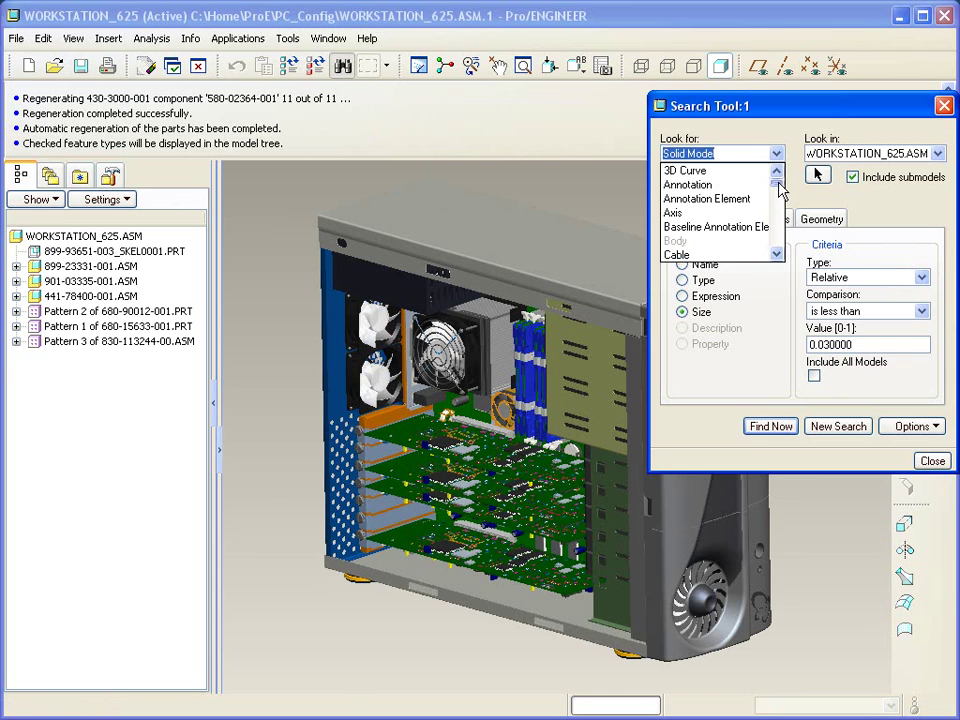
pyautogui.click(781, 190)
pyautogui.click(715, 178)
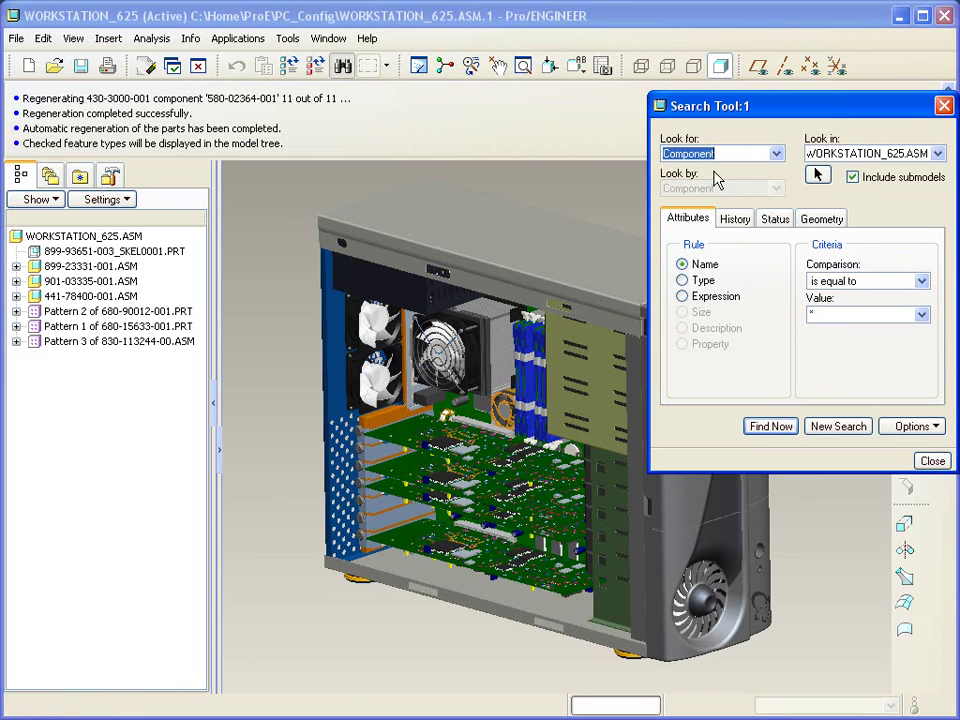
pyautogui.click(776, 222)
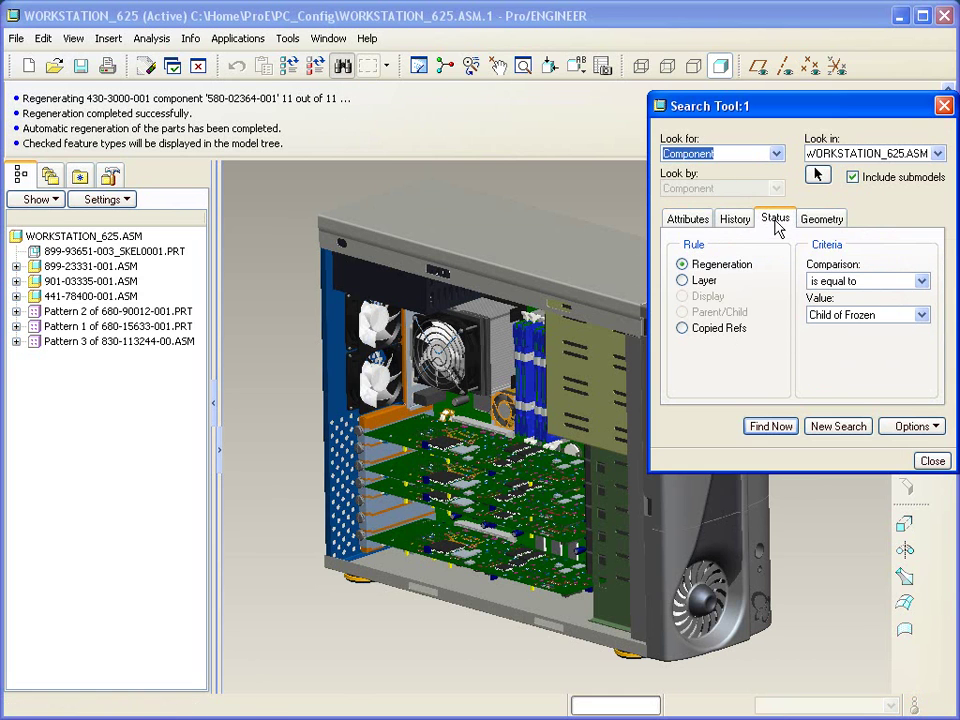
pyautogui.click(858, 315)
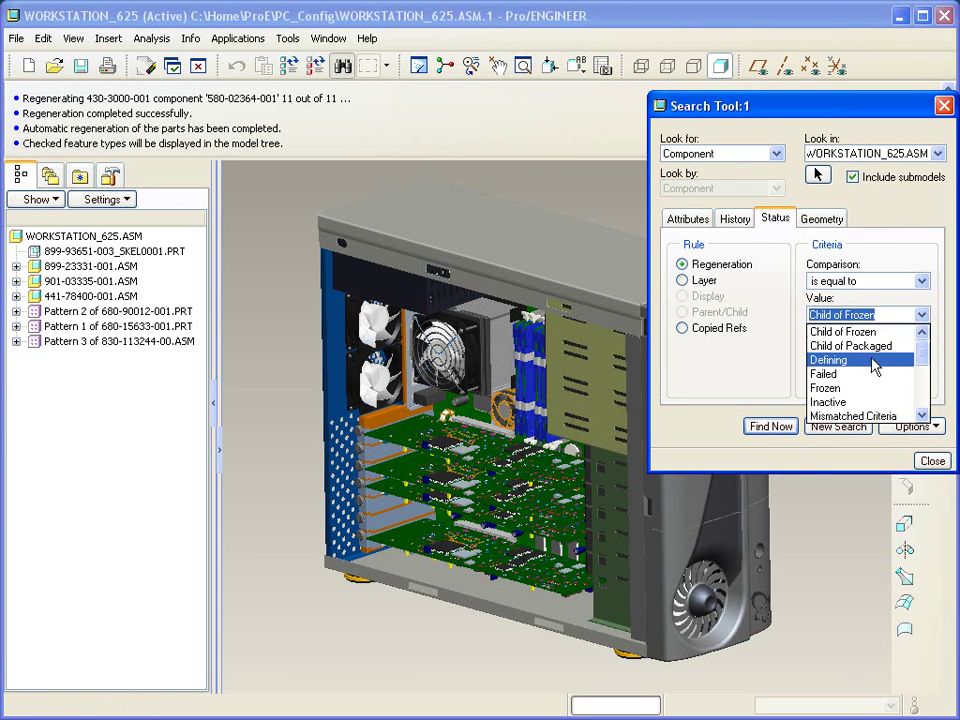
pyautogui.click(851, 388)
pyautogui.click(775, 427)
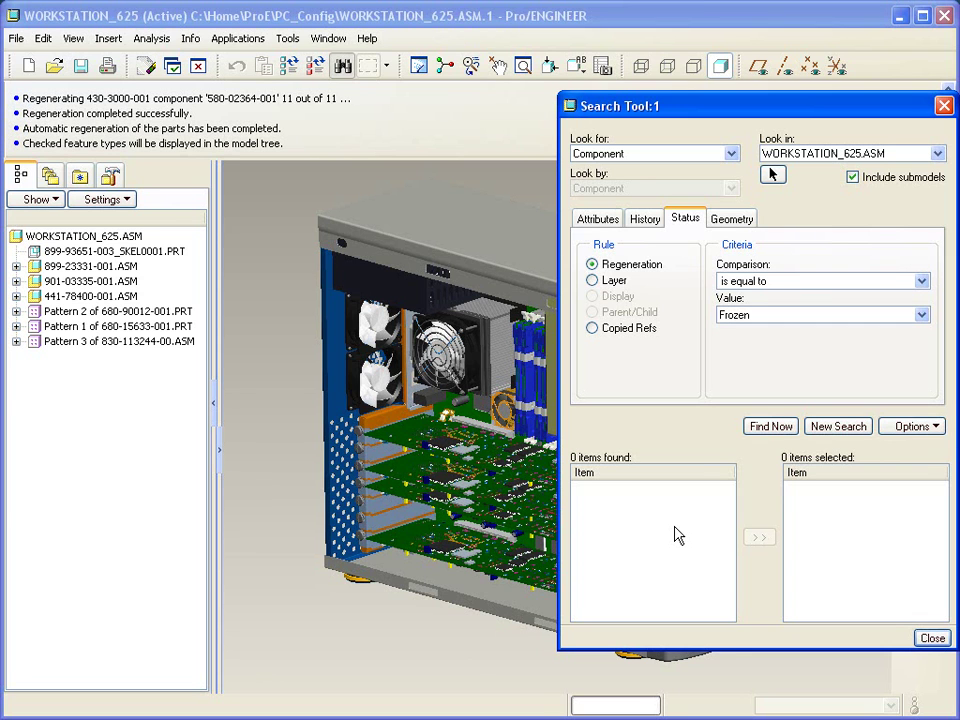
# Rerun the Frozen search for Features, which finds F10(ADTM2).
pyautogui.click(733, 156)
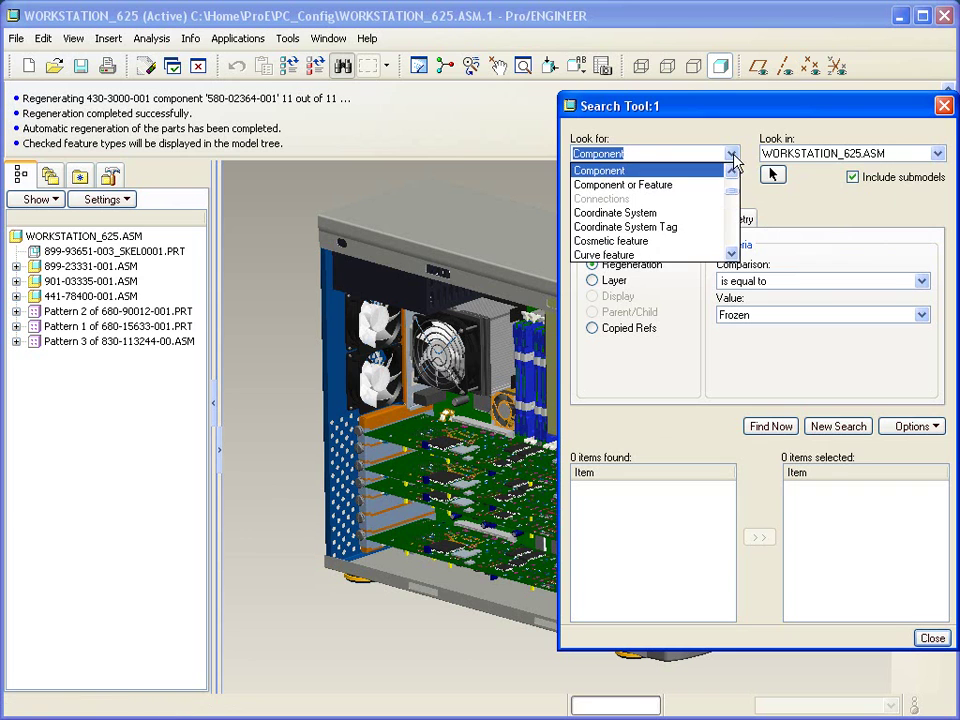
pyautogui.scroll(-1, 733, 203)
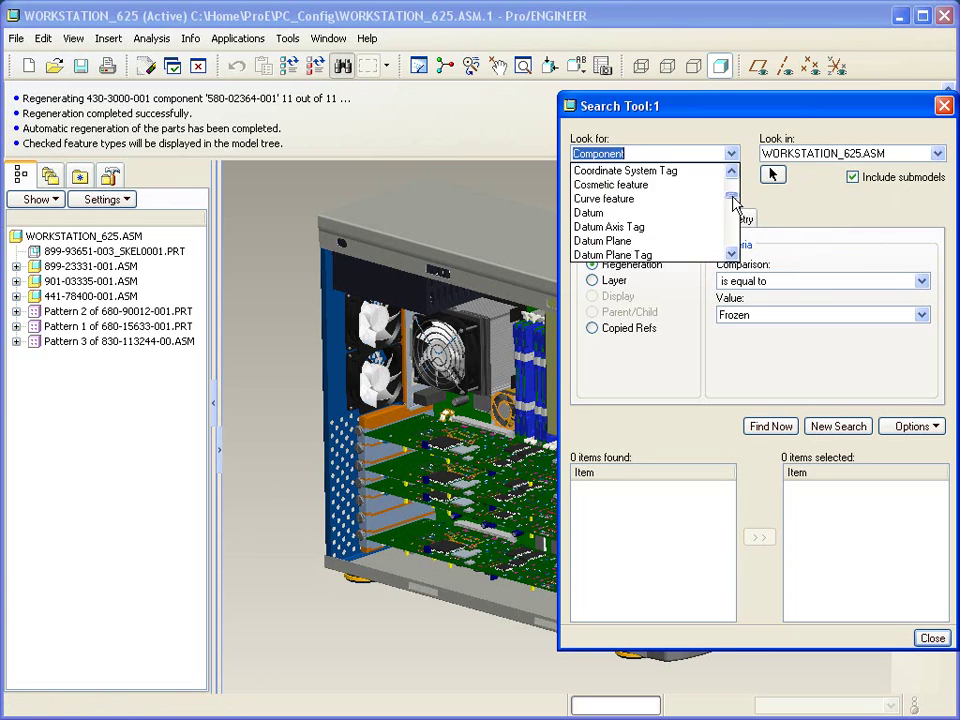
pyautogui.scroll(-2, 735, 205)
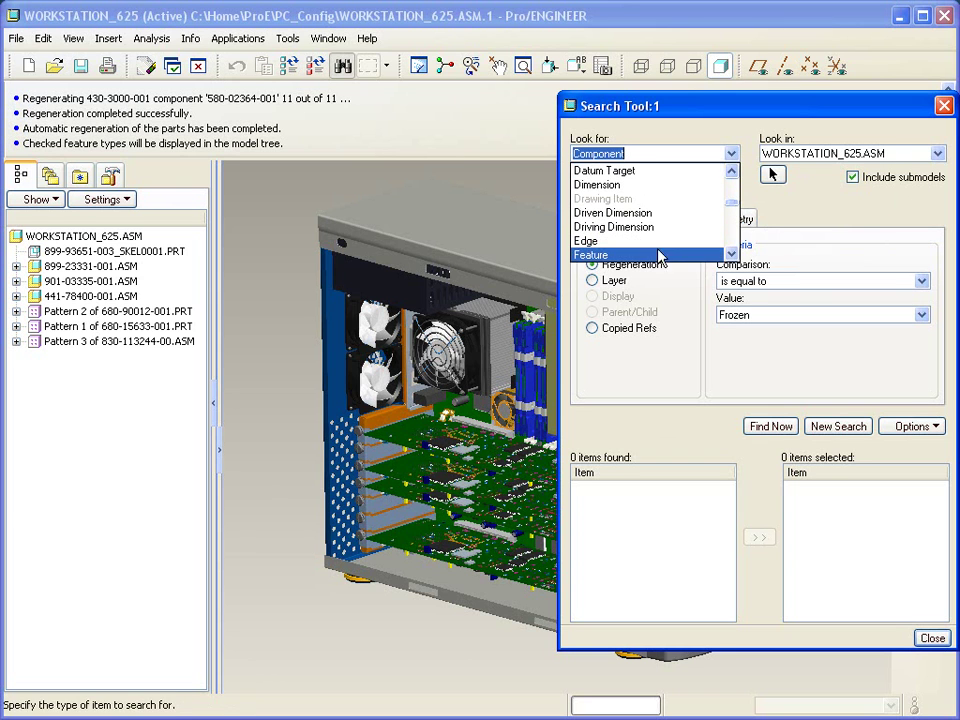
pyautogui.click(658, 255)
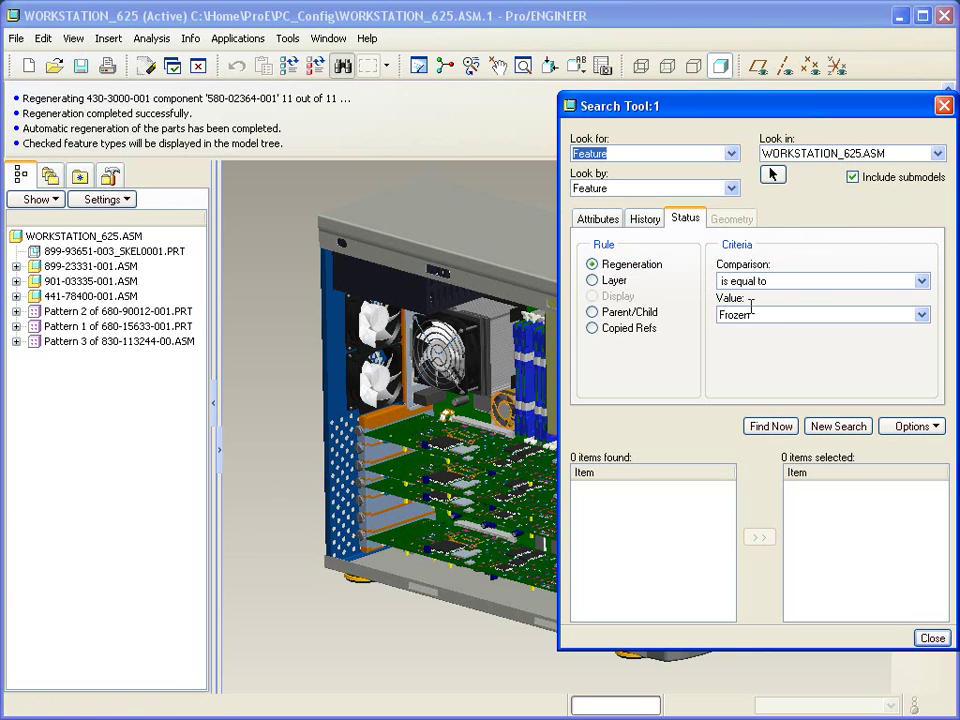
pyautogui.click(776, 427)
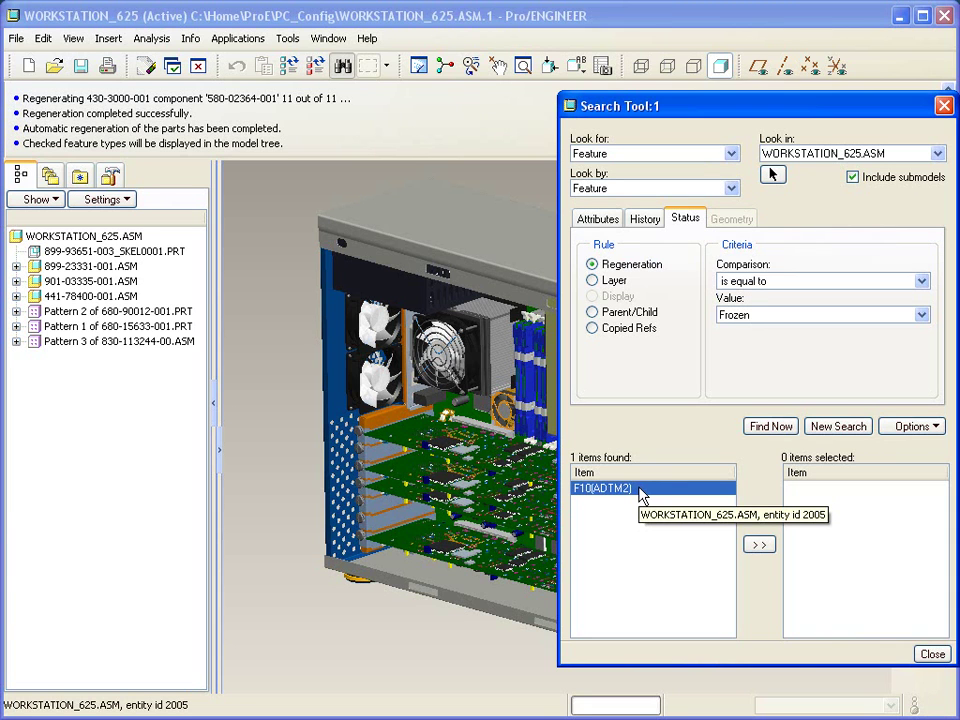
# Set the model tree filters to show Features and Suppressed Objects.
pyautogui.click(125, 200)
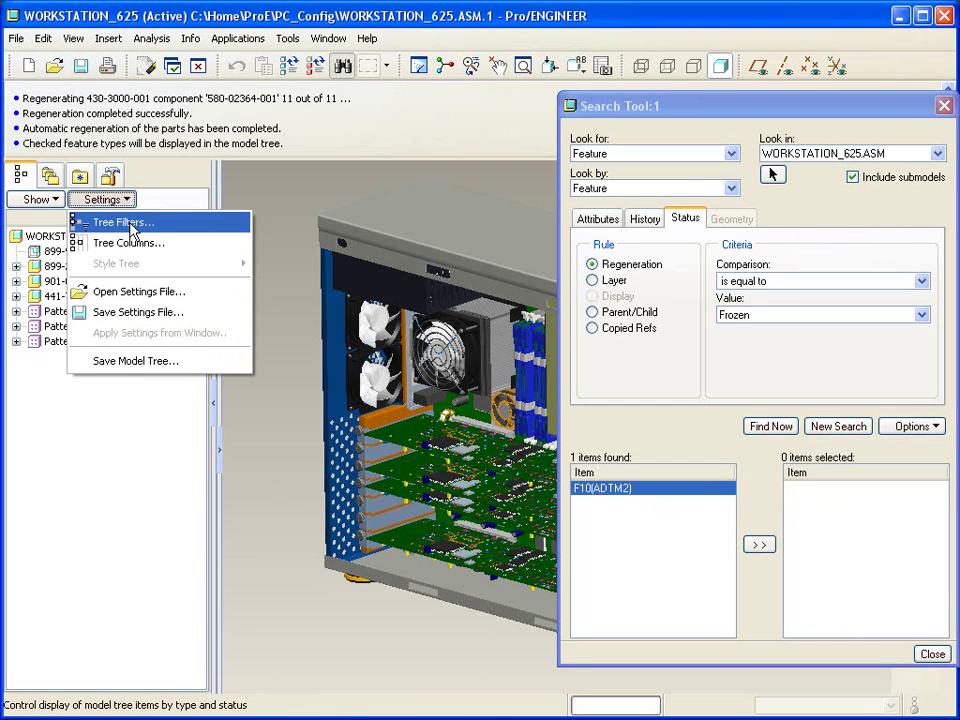
pyautogui.click(130, 224)
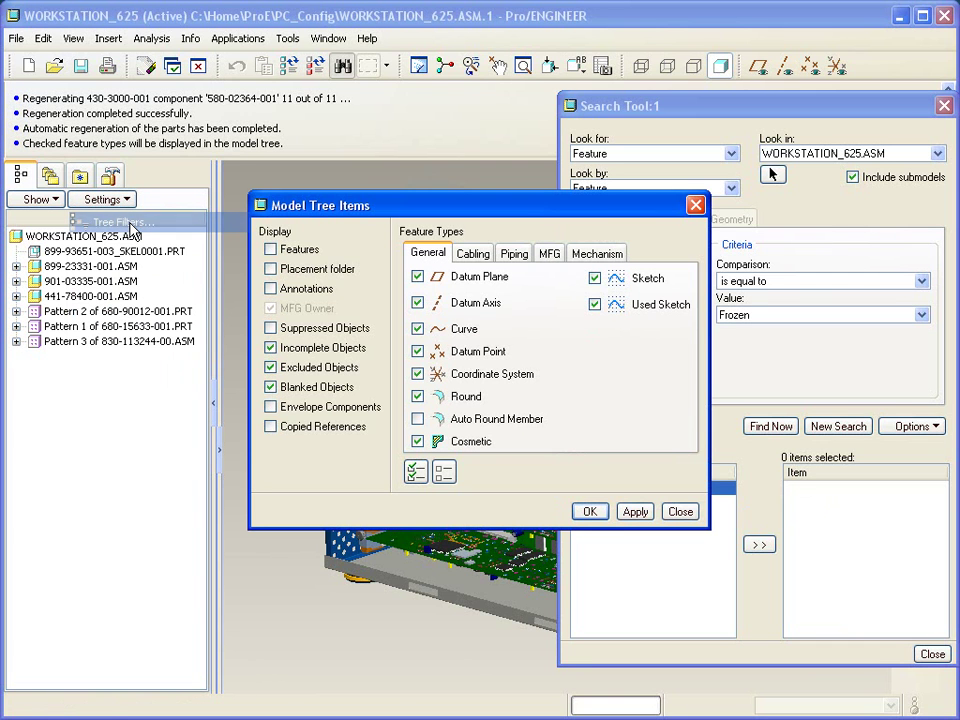
pyautogui.click(298, 250)
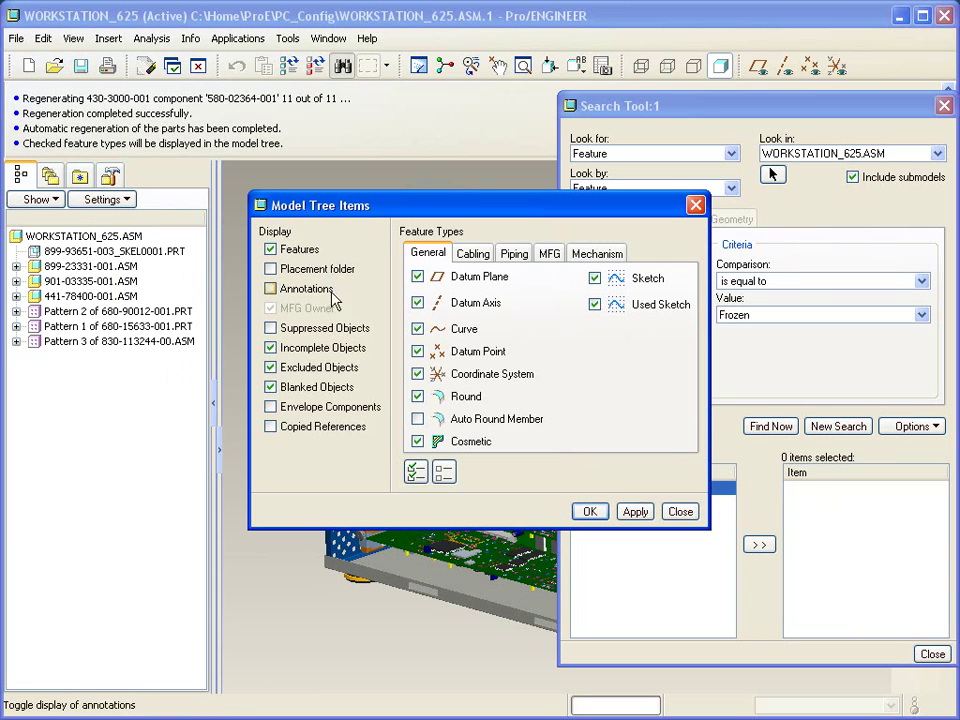
pyautogui.click(270, 330)
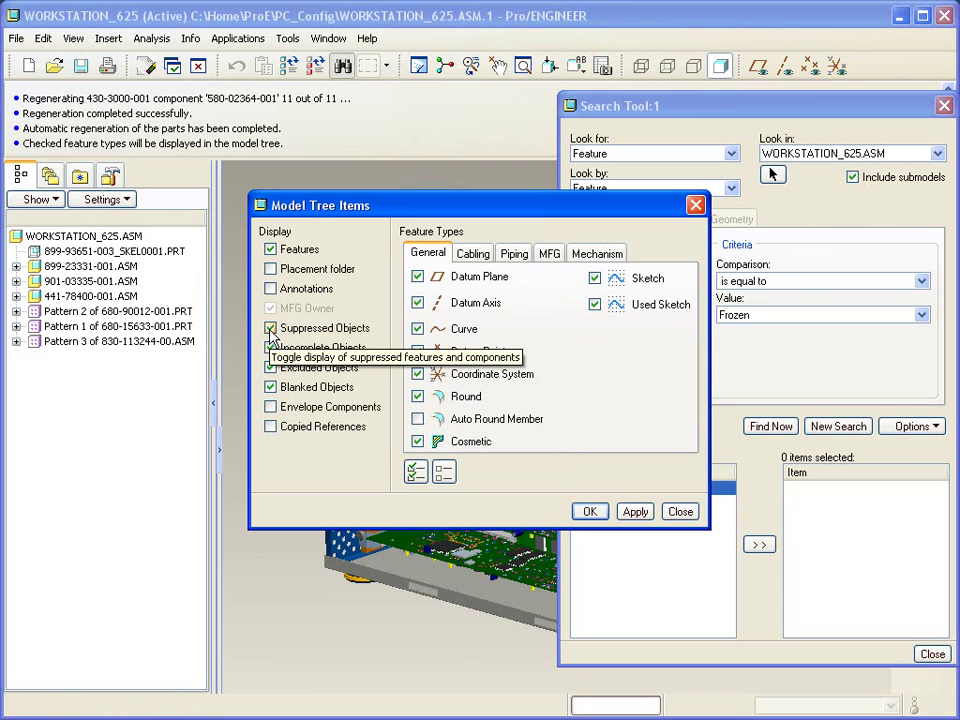
pyautogui.click(589, 511)
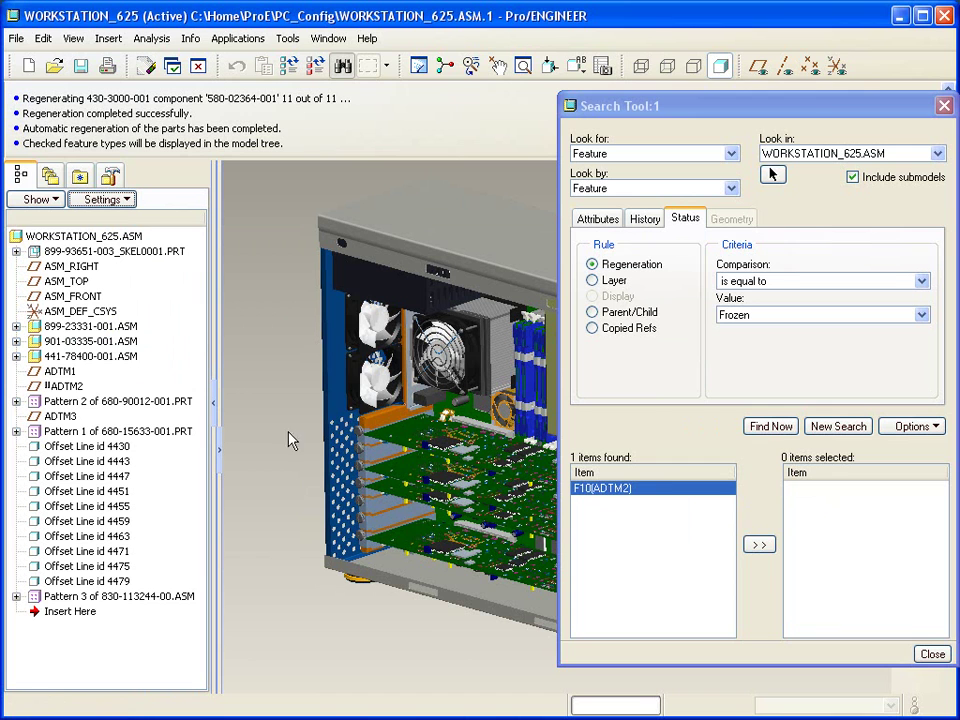
# Add F10(ADTM2) to the selected items and close the Search Tool.
pyautogui.click(759, 544)
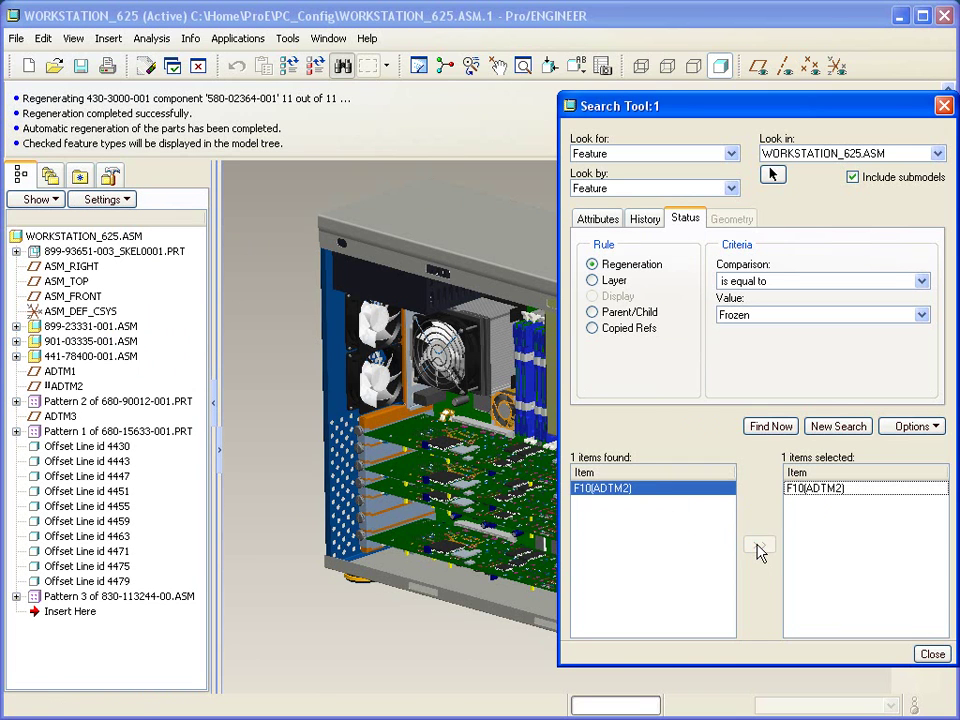
pyautogui.click(790, 489)
pyautogui.click(932, 654)
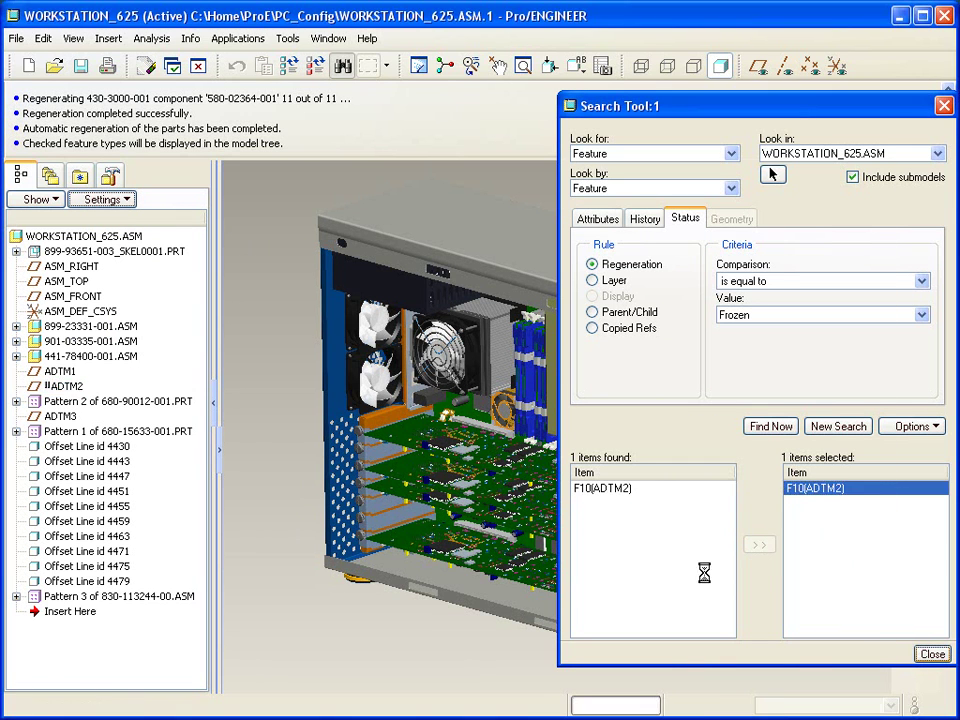
# Edit the definition of datum plane ADTM2, then finish the edit.
pyautogui.rightClick(74, 393)
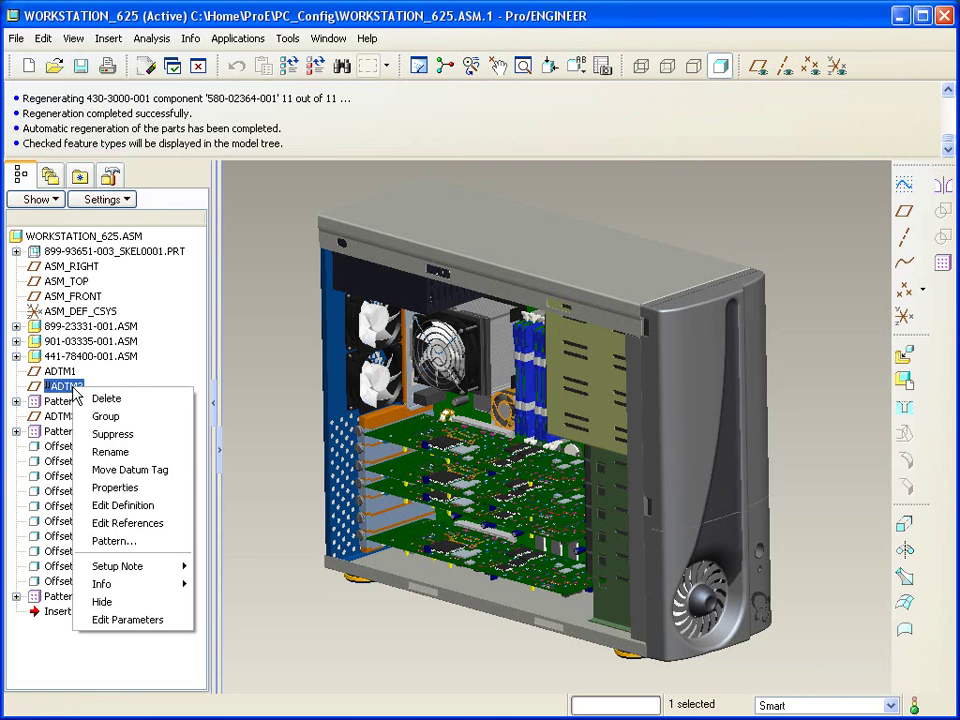
pyautogui.click(180, 505)
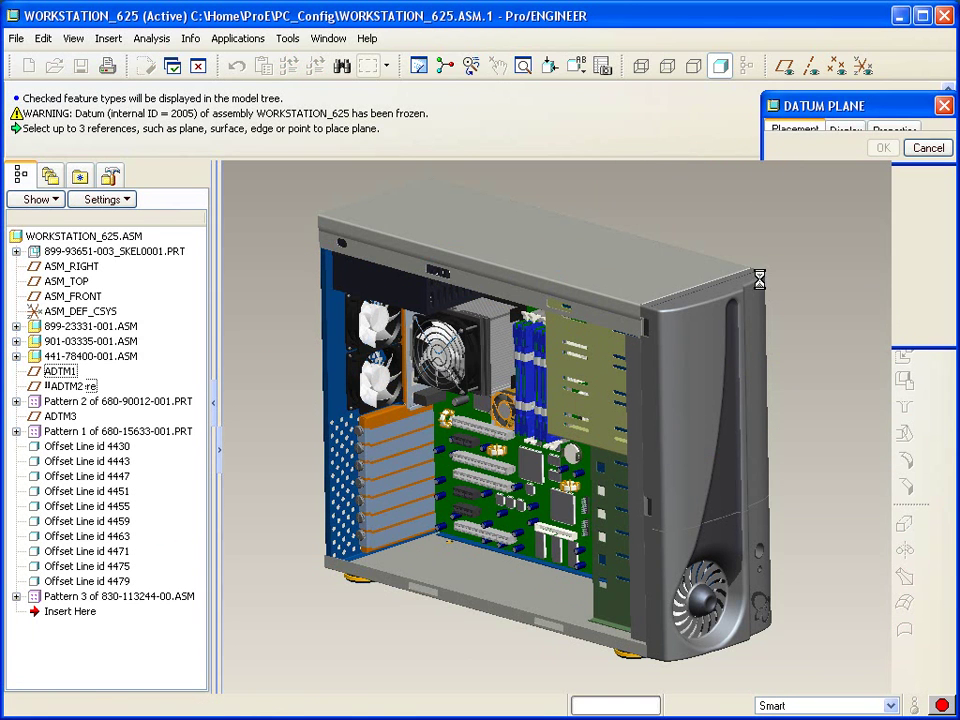
pyautogui.middleClick(686, 261)
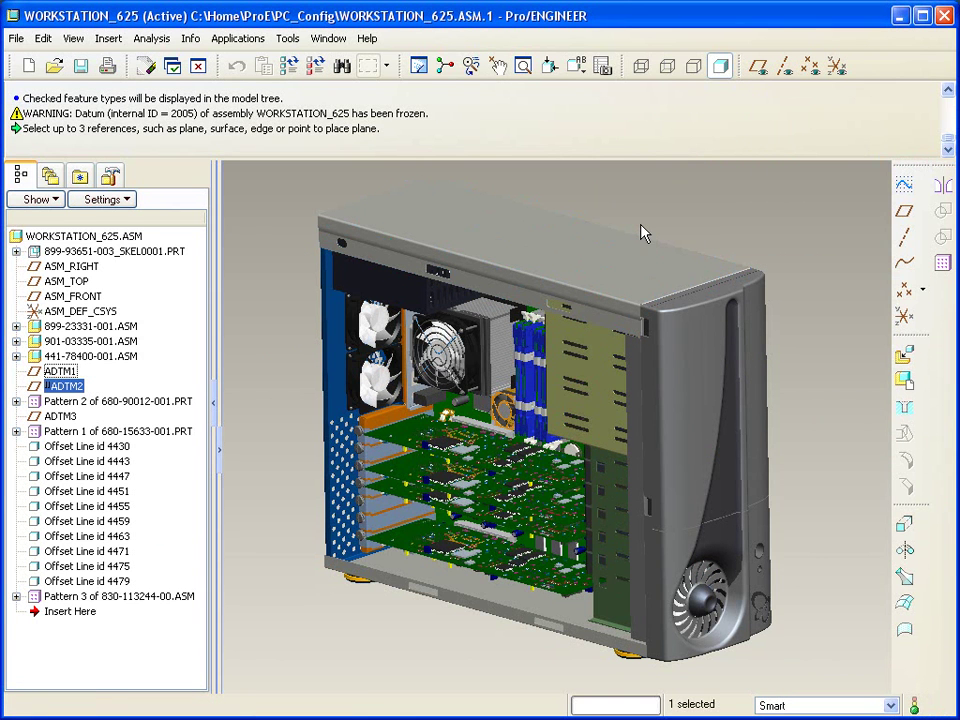
# Set the Search Tool to find Components whose regeneration status equals Packaged.
pyautogui.click(343, 68)
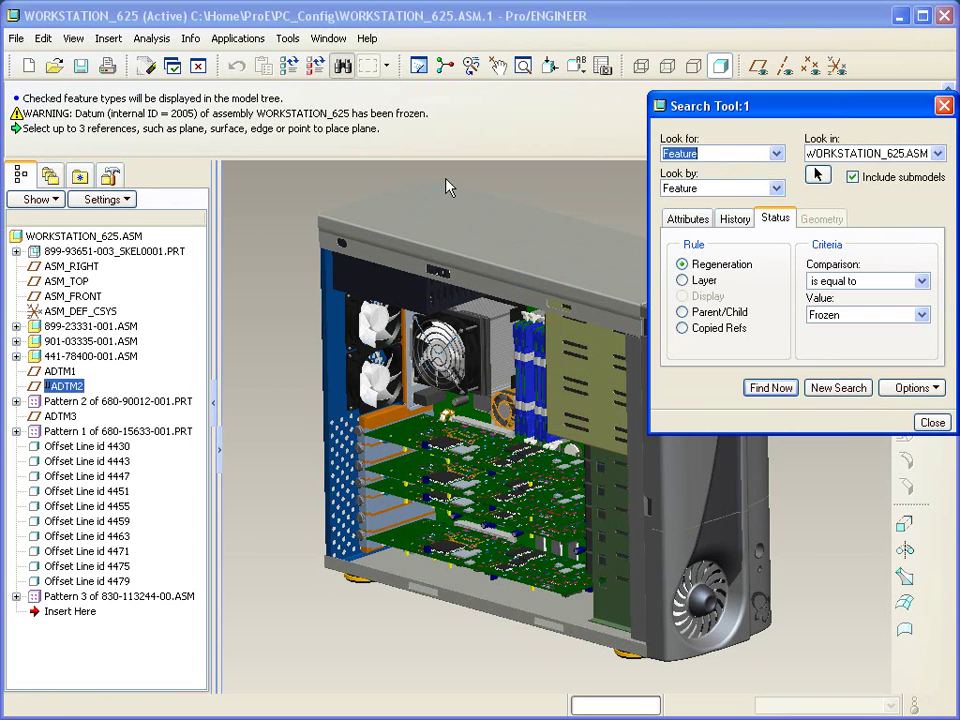
pyautogui.click(777, 154)
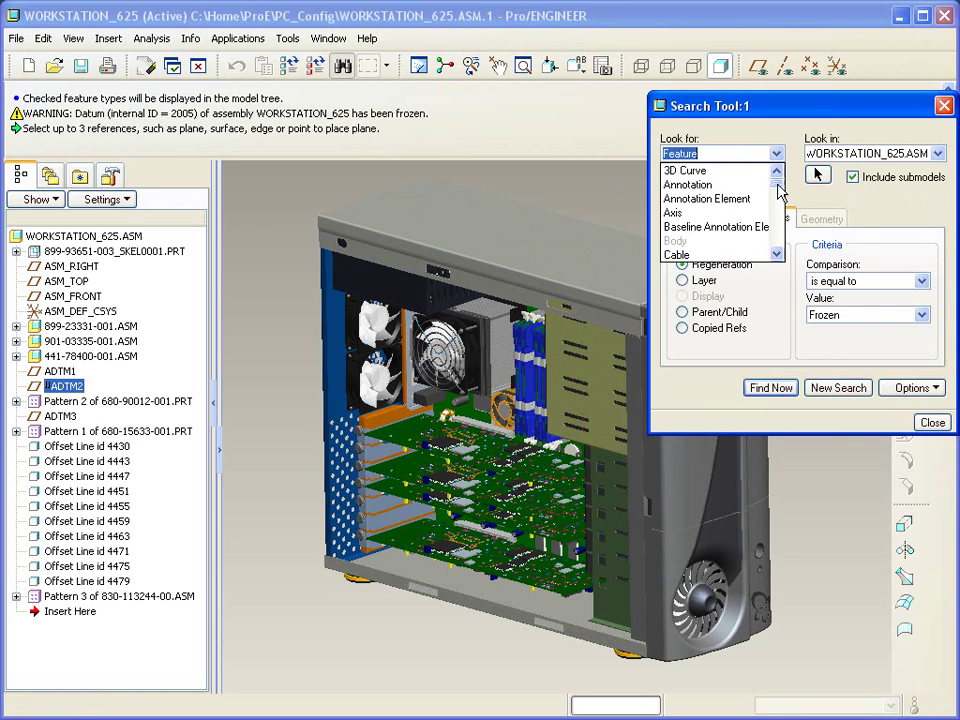
pyautogui.click(776, 254)
pyautogui.click(776, 254)
pyautogui.click(776, 254)
pyautogui.click(776, 254)
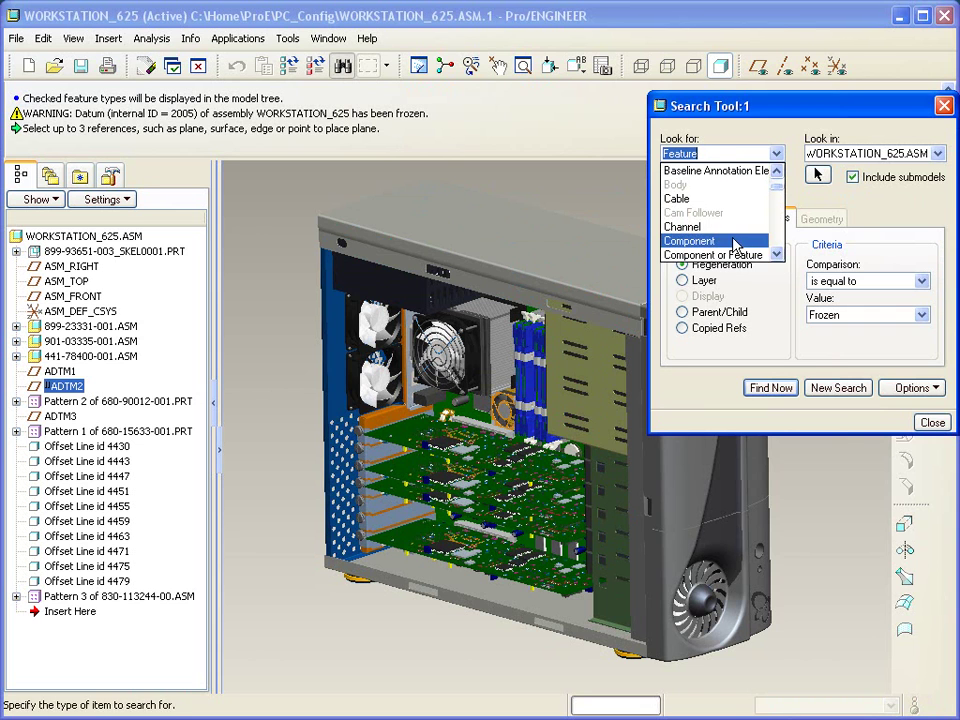
pyautogui.click(735, 242)
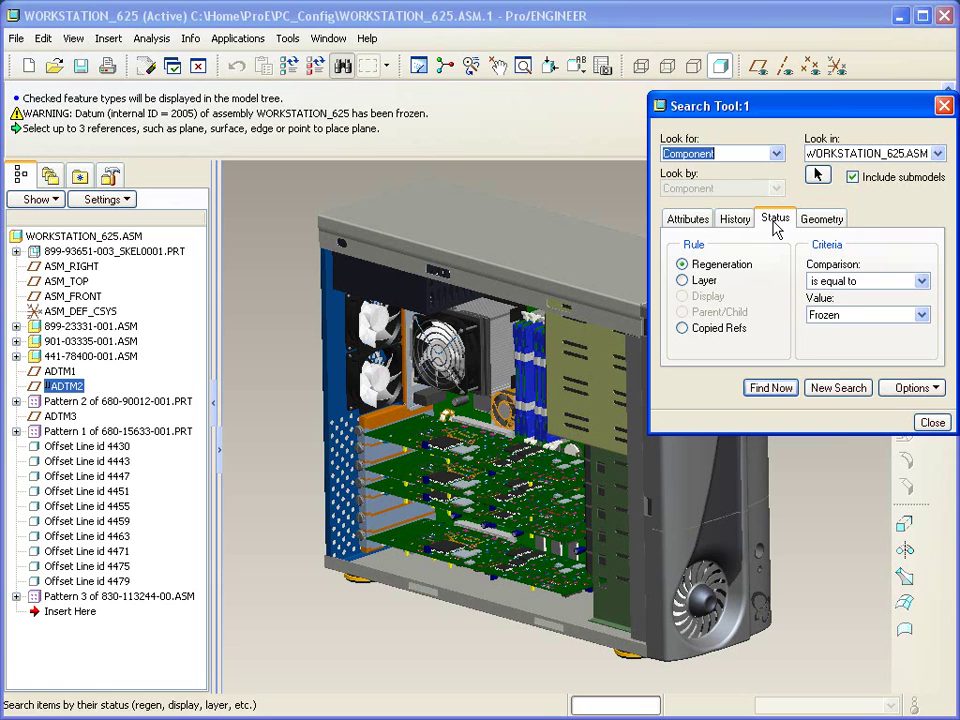
pyautogui.click(921, 314)
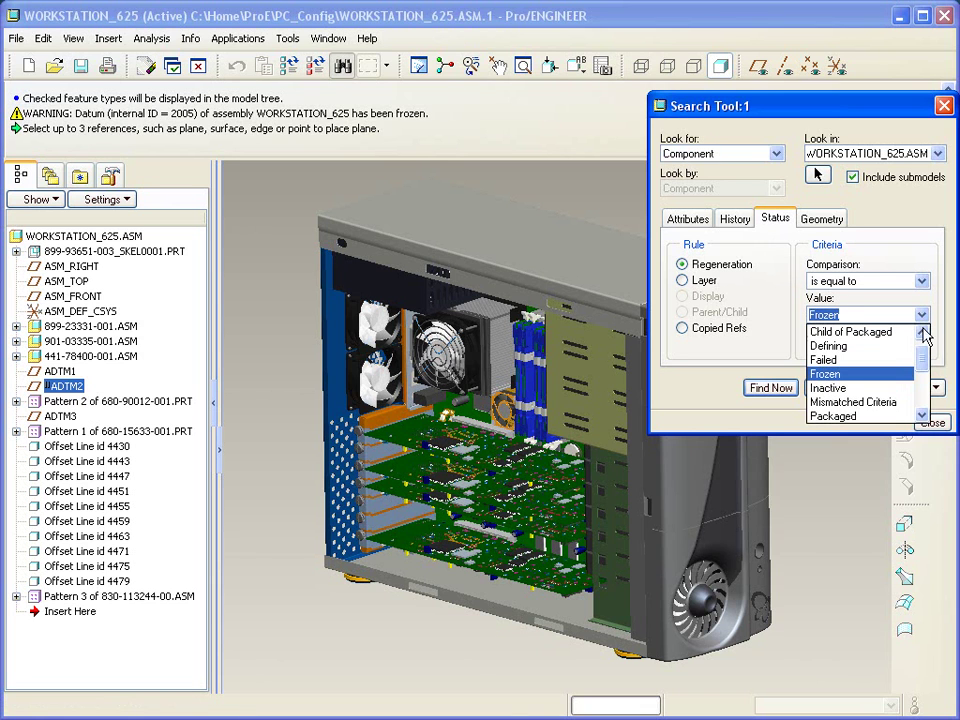
pyautogui.scroll(-1, 925, 352)
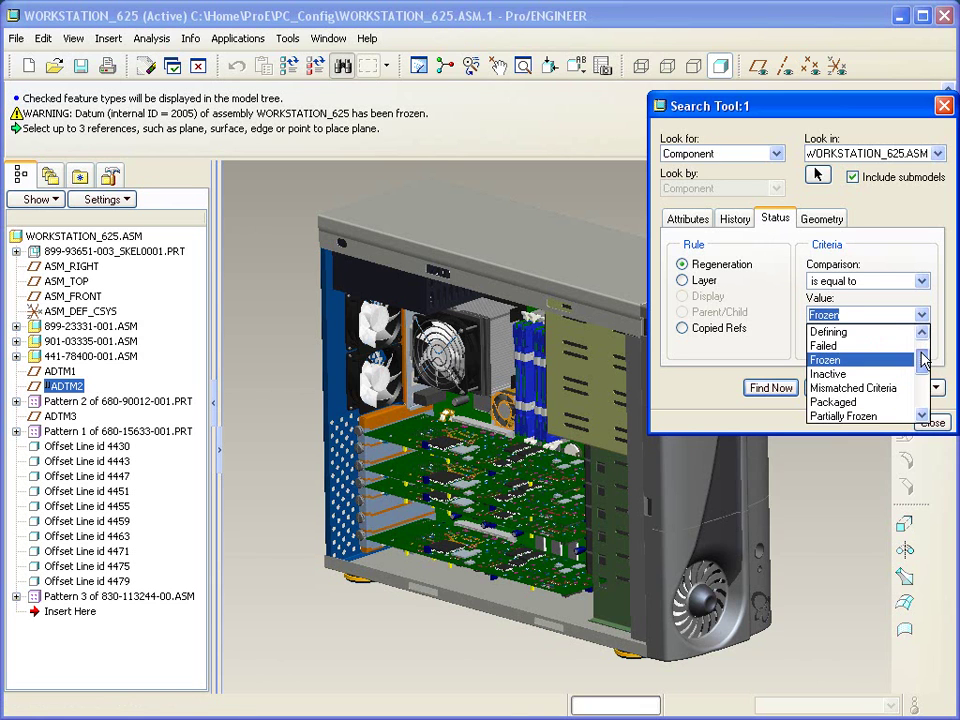
pyautogui.click(879, 402)
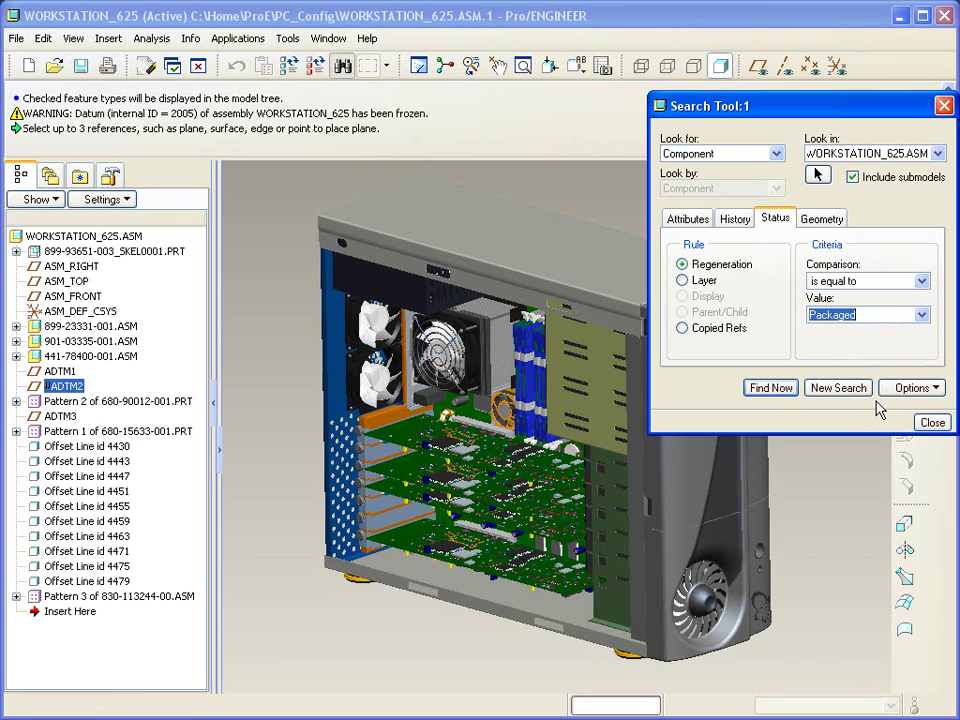
# Run the Packaged search and step through the 5 components it finds.
pyautogui.click(771, 388)
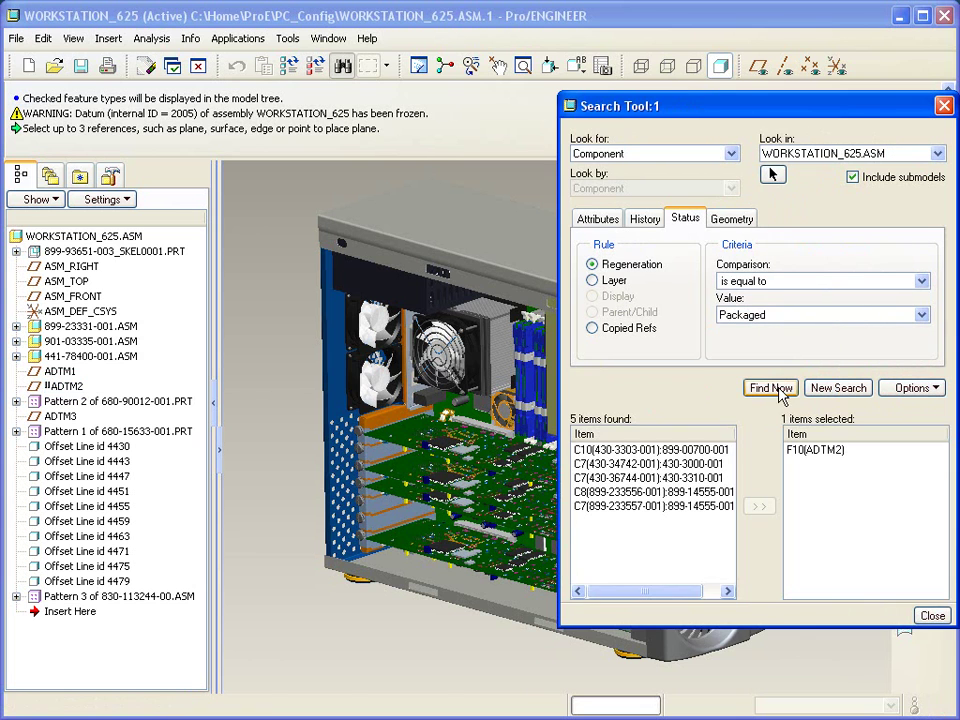
pyautogui.click(708, 451)
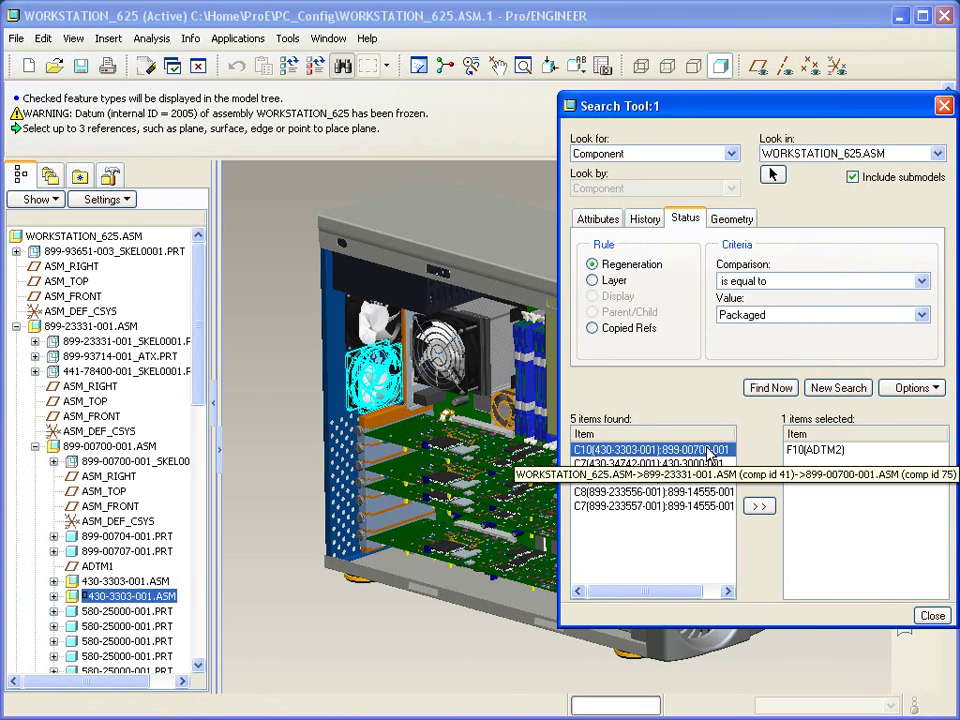
pyautogui.press('Down')
pyautogui.press('Down')
pyautogui.press('Down')
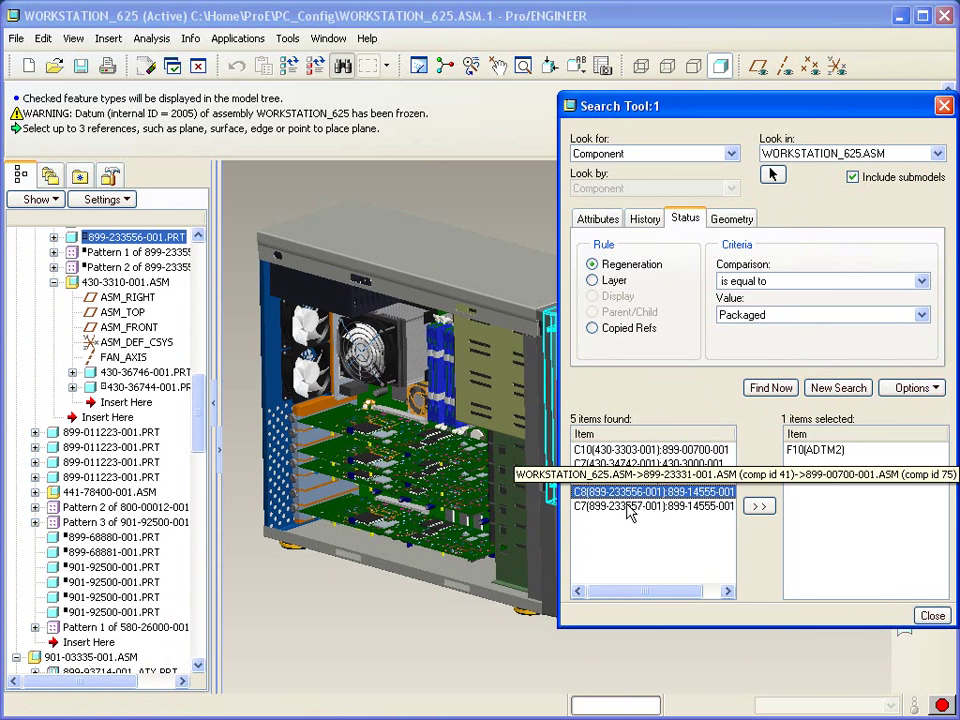
pyautogui.press('Down')
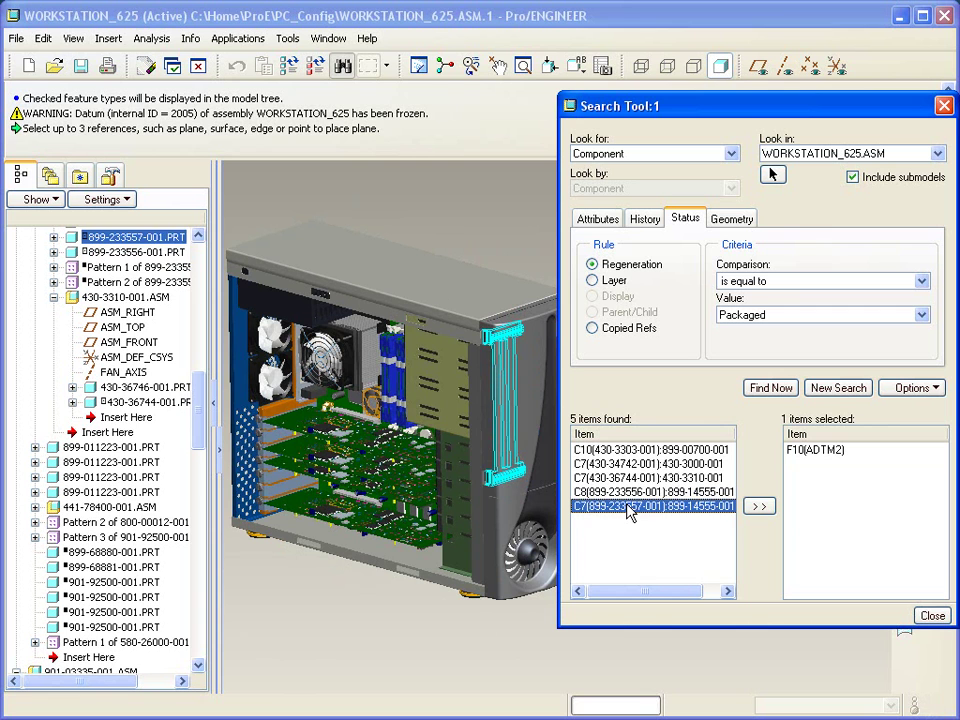
pyautogui.press('Up')
pyautogui.press('Up')
pyautogui.press('Up')
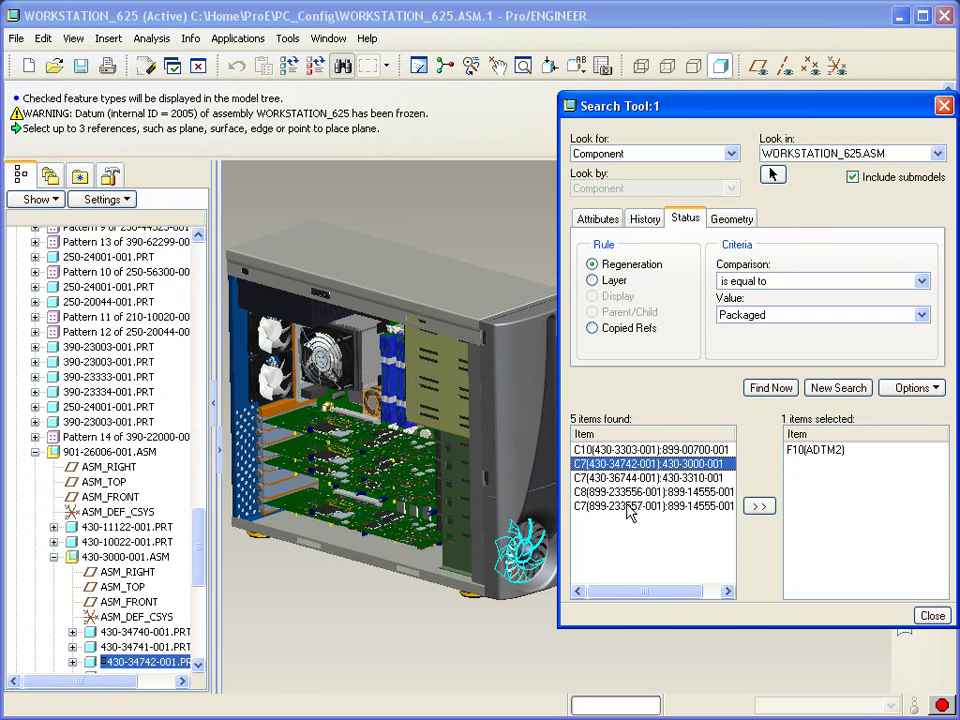
pyautogui.press('Down')
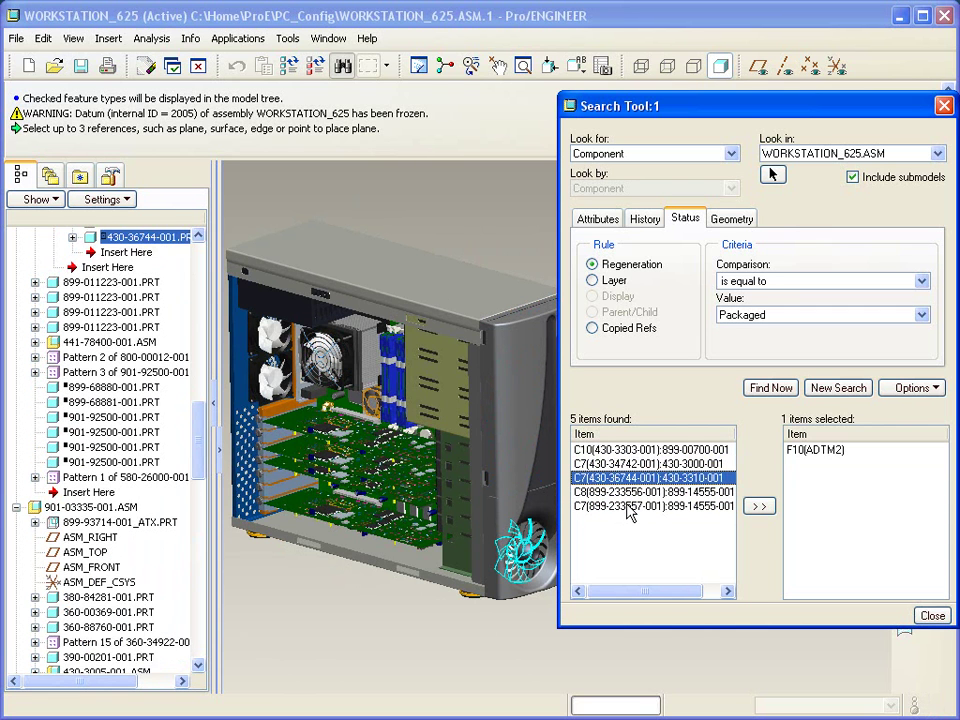
pyautogui.press('Down')
pyautogui.click(629, 508)
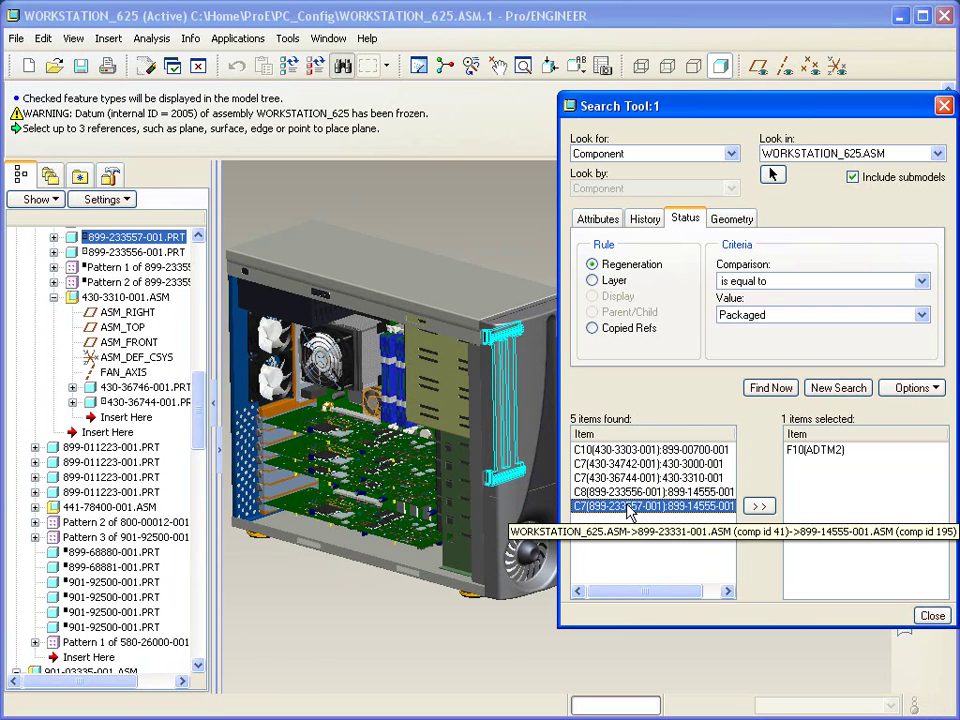
pyautogui.press('Up')
pyautogui.press('Up')
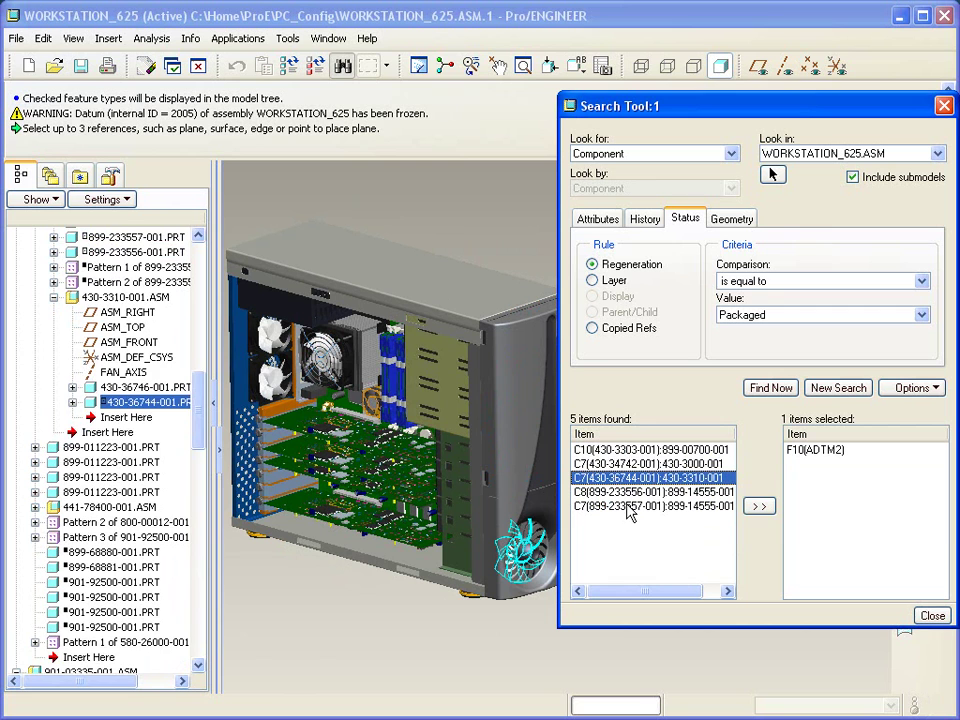
pyautogui.press('Up')
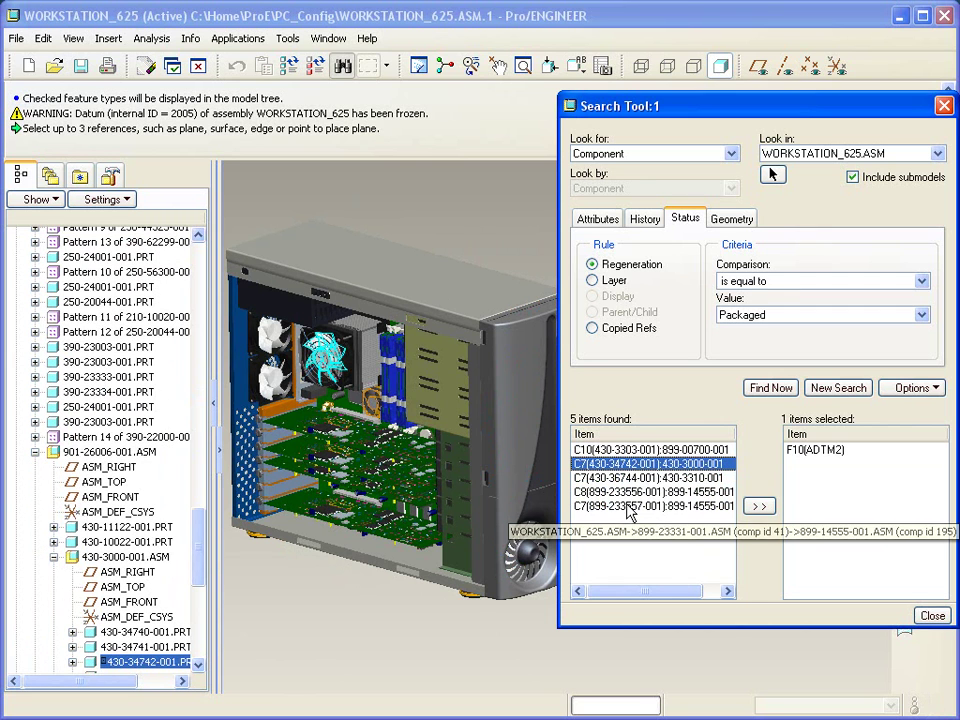
pyautogui.press('Up')
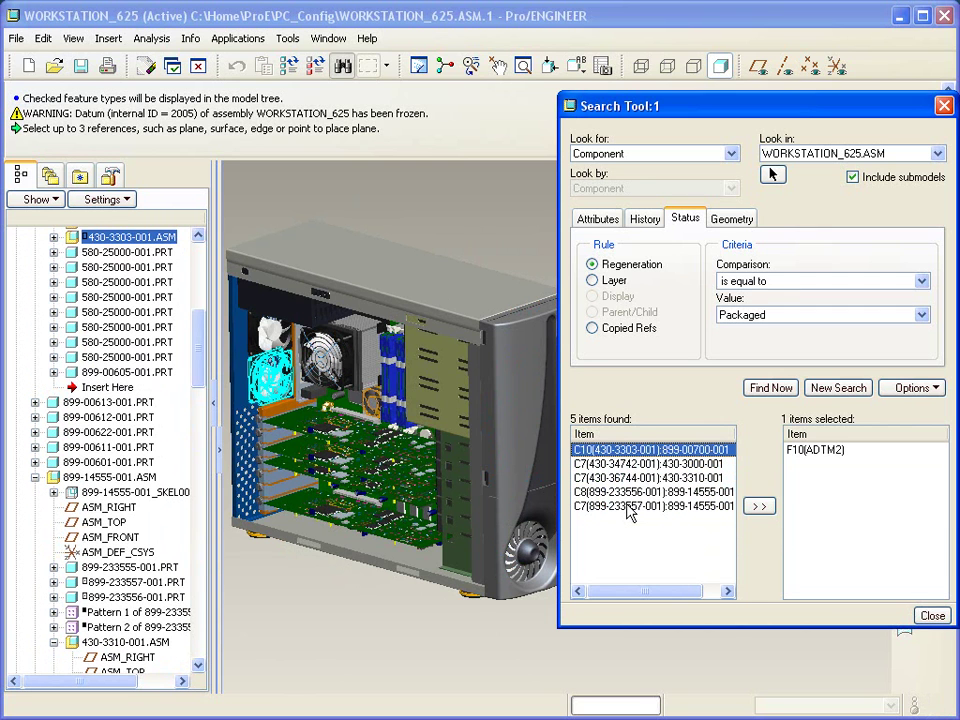
pyautogui.rightClick(818, 455)
pyautogui.click(849, 460)
pyautogui.click(703, 457)
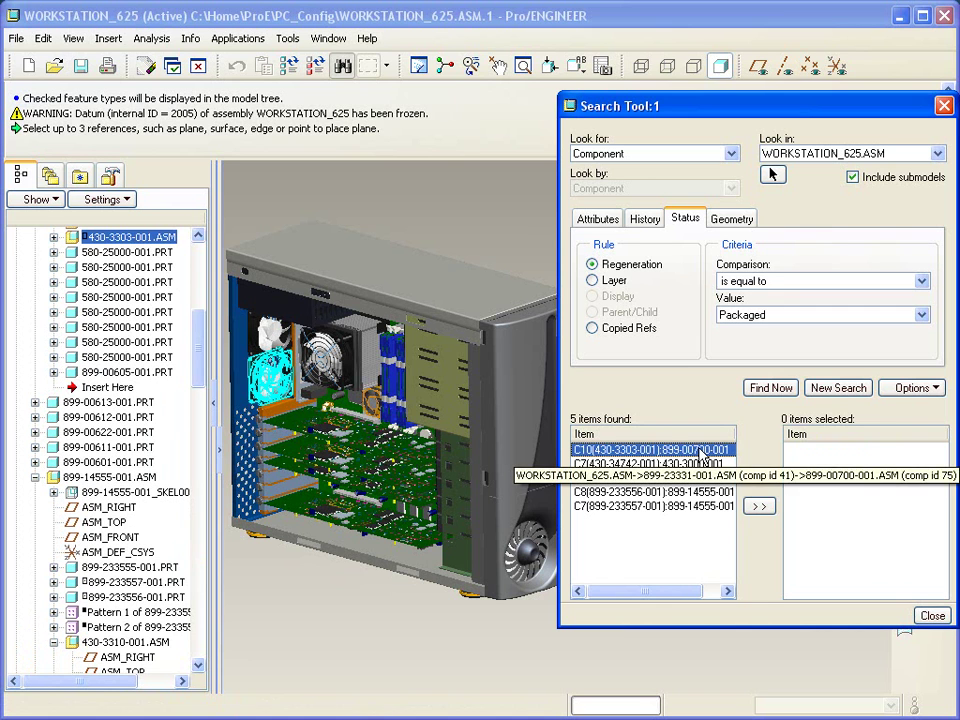
pyautogui.click(760, 506)
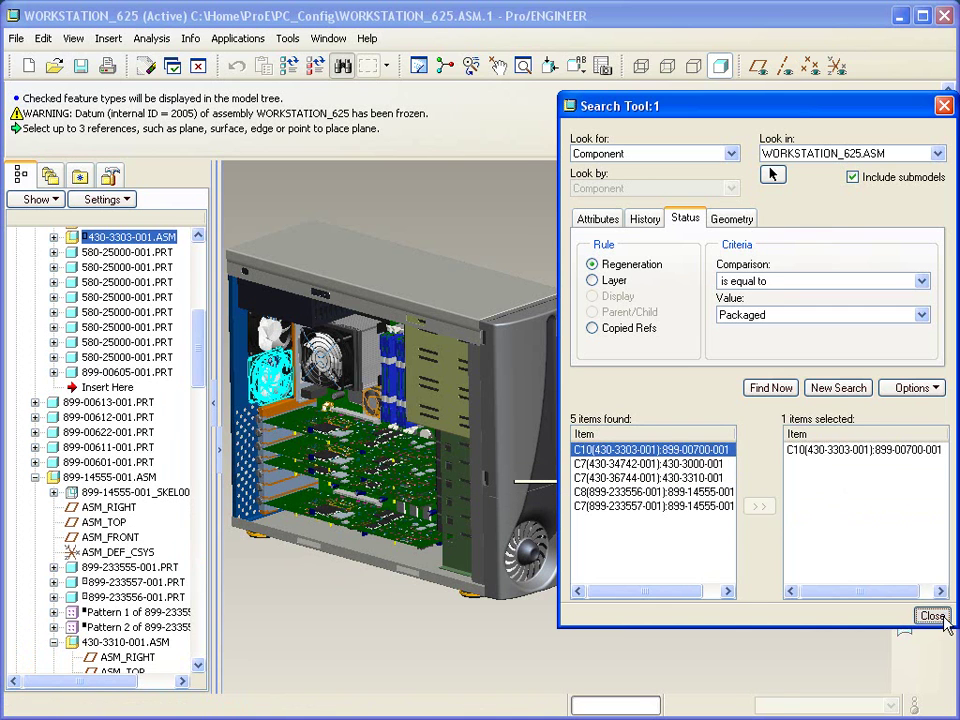
pyautogui.click(932, 617)
pyautogui.rightClick(522, 218)
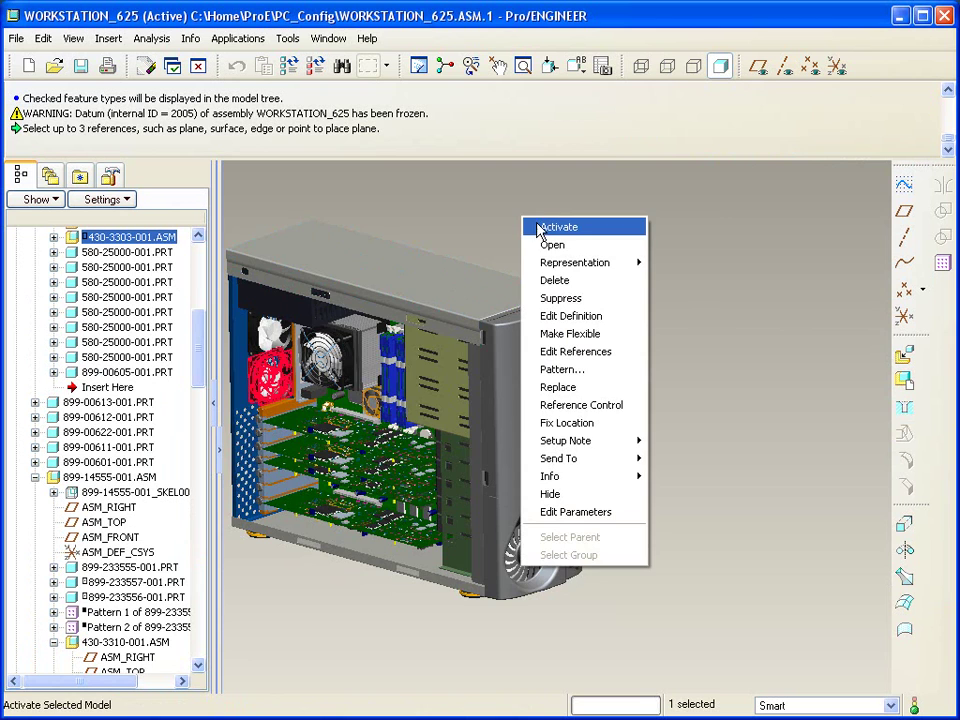
pyautogui.click(607, 315)
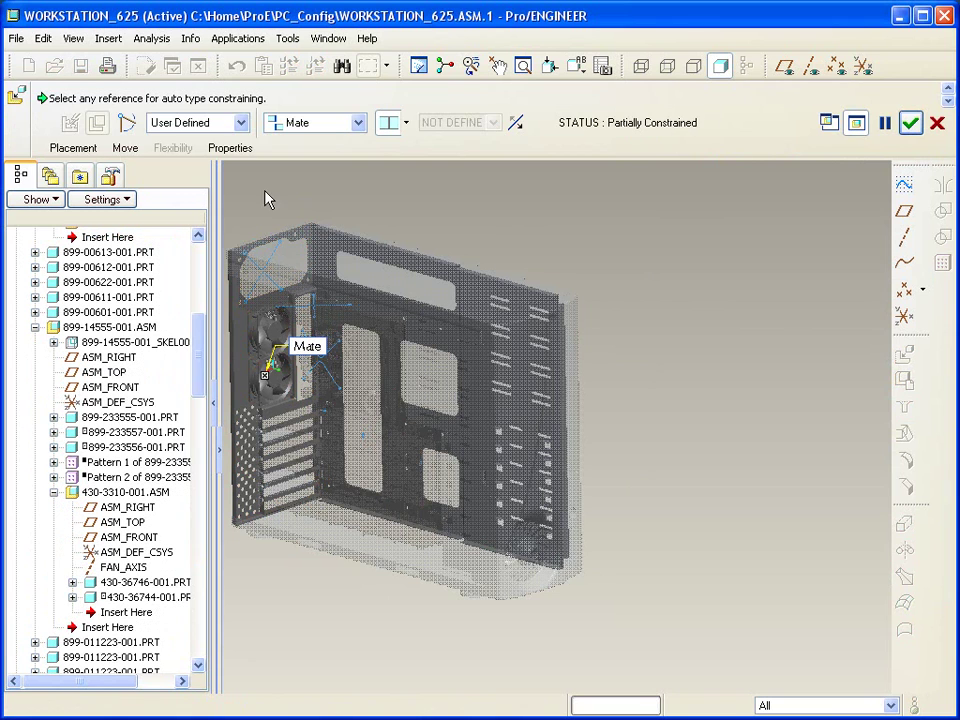
pyautogui.click(77, 149)
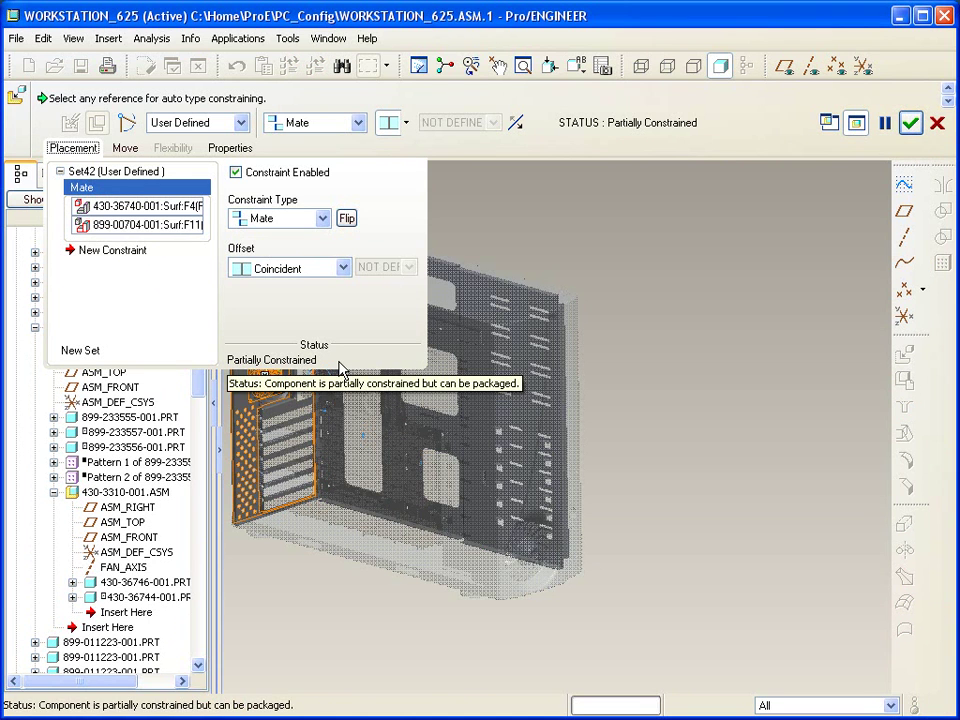
pyautogui.click(100, 255)
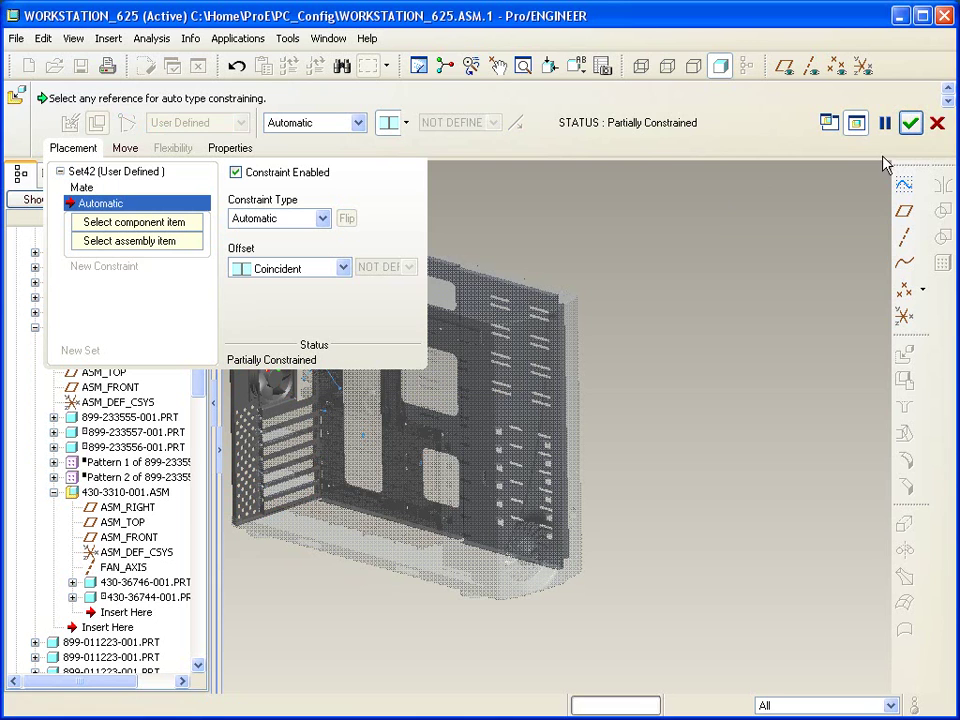
pyautogui.click(937, 122)
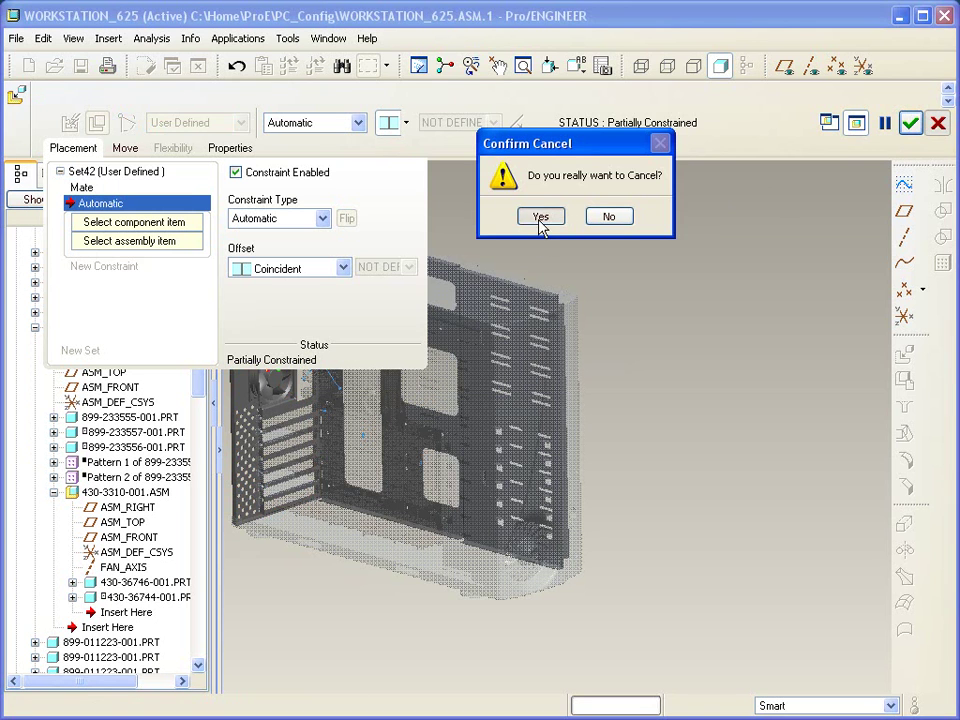
pyautogui.click(540, 217)
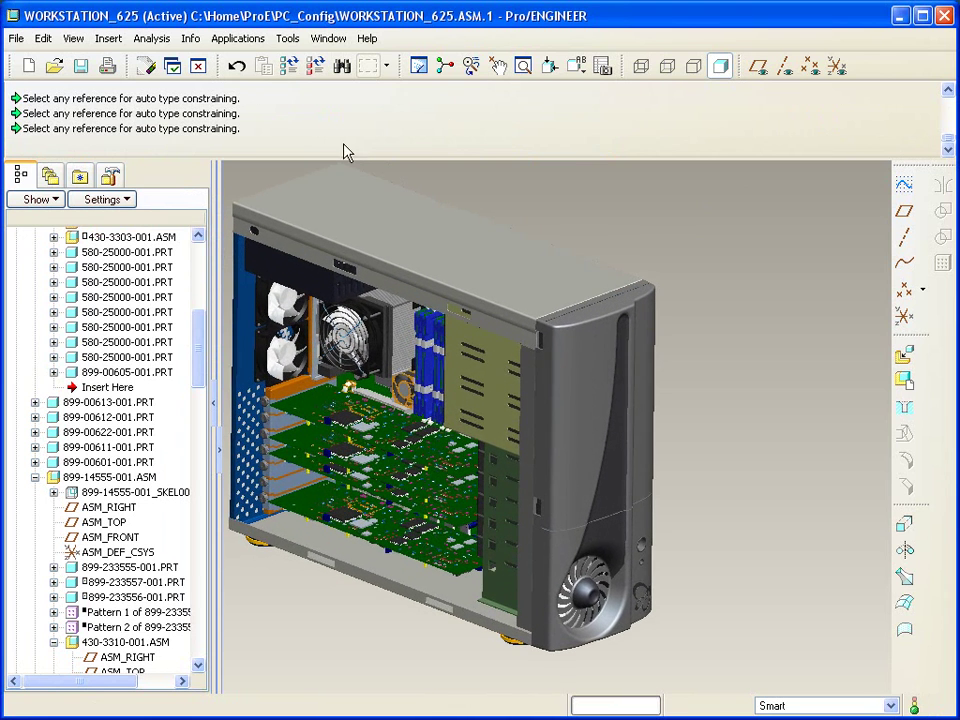
# Set the Search Tool to find Parts by Feature with Suppressed regeneration status.
pyautogui.click(342, 66)
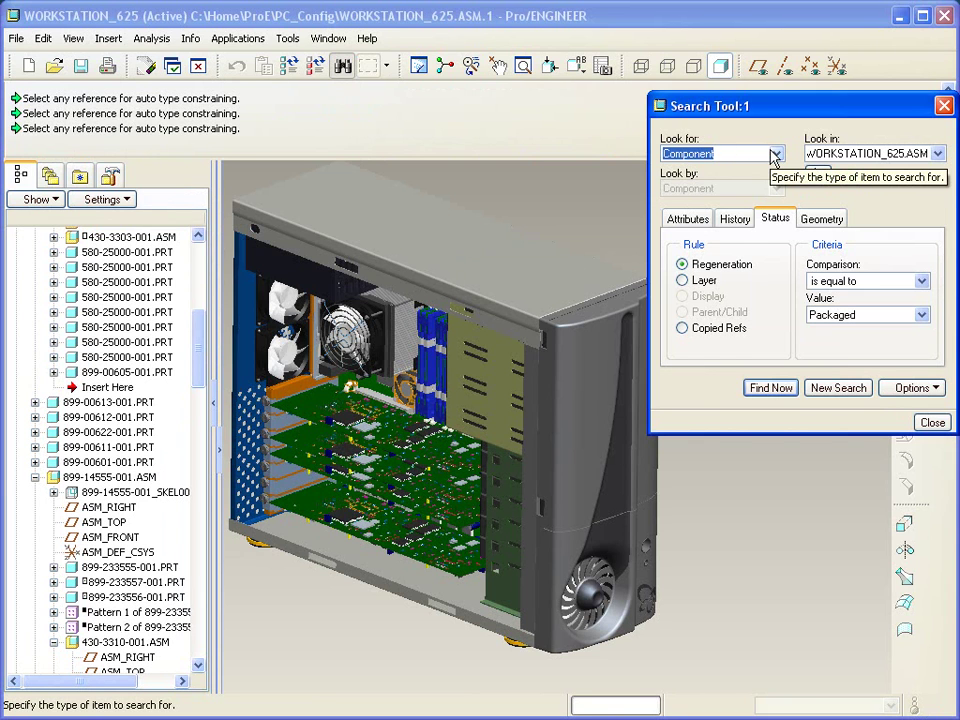
pyautogui.click(775, 154)
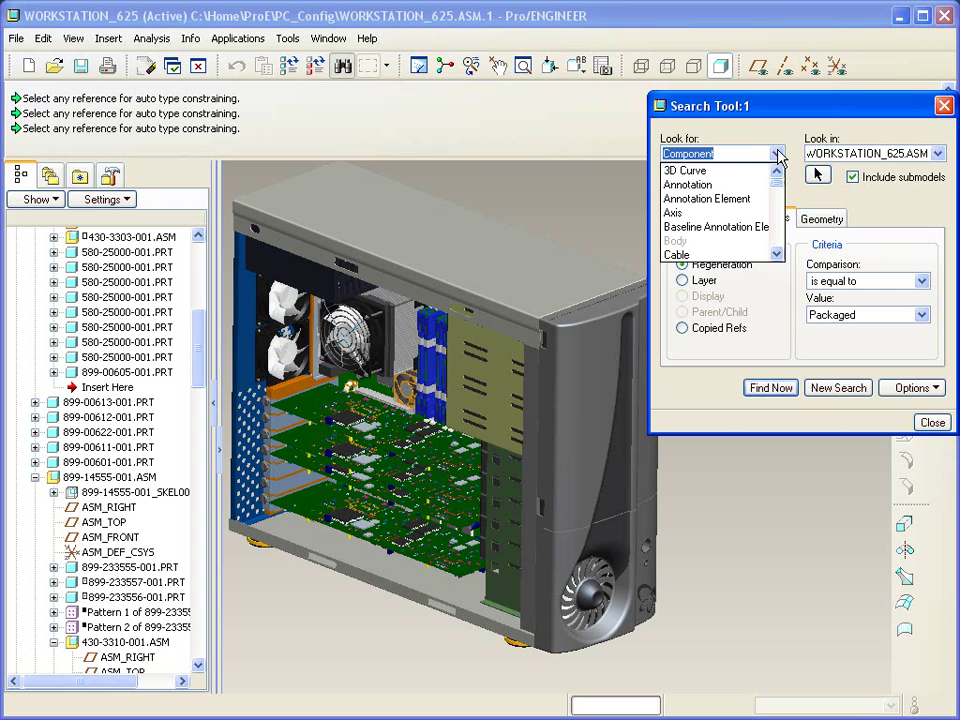
pyautogui.scroll(-4, 775, 195)
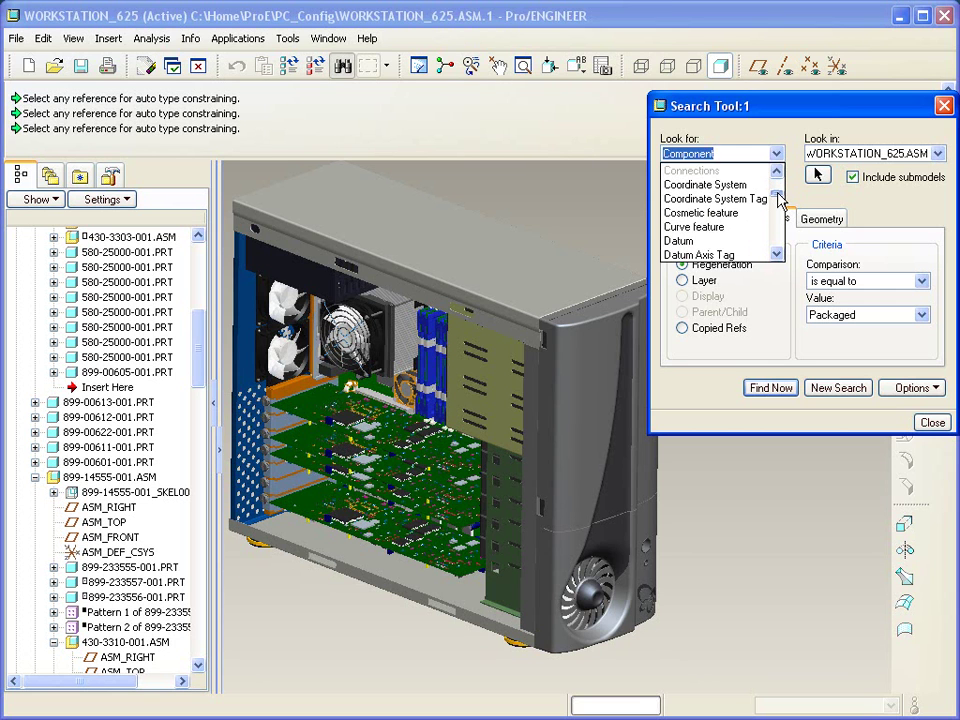
pyautogui.scroll(-5, 770, 205)
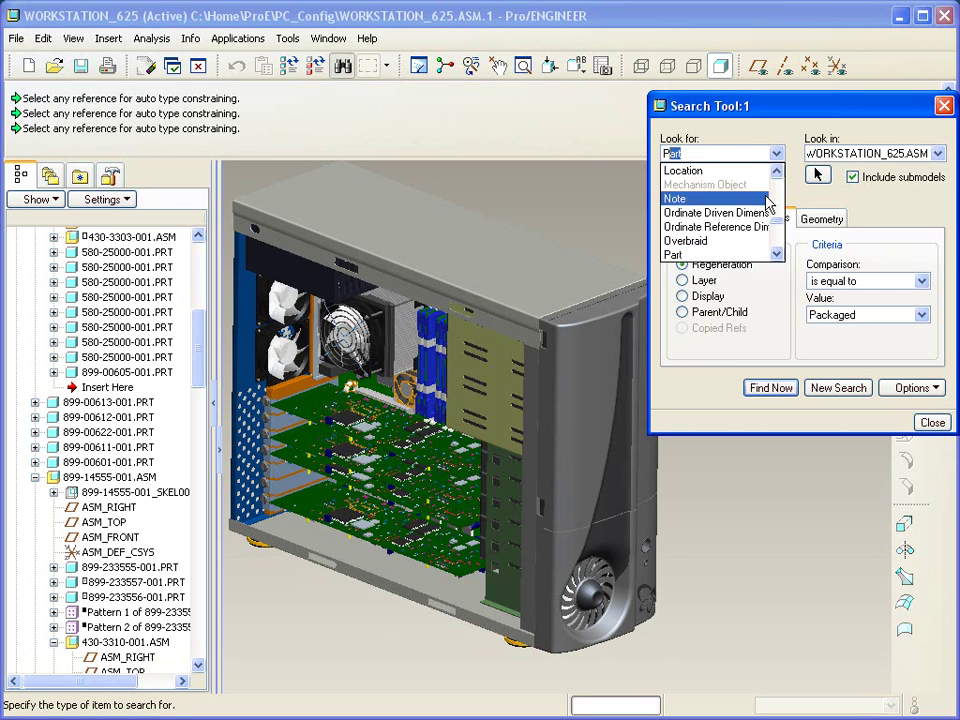
pyautogui.click(690, 254)
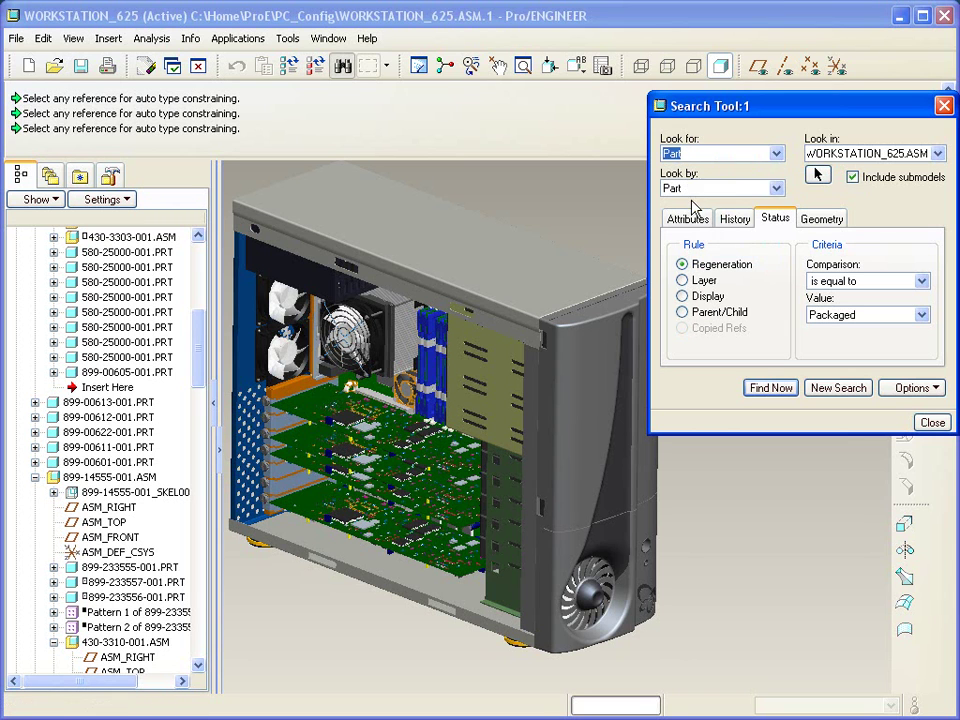
pyautogui.click(731, 189)
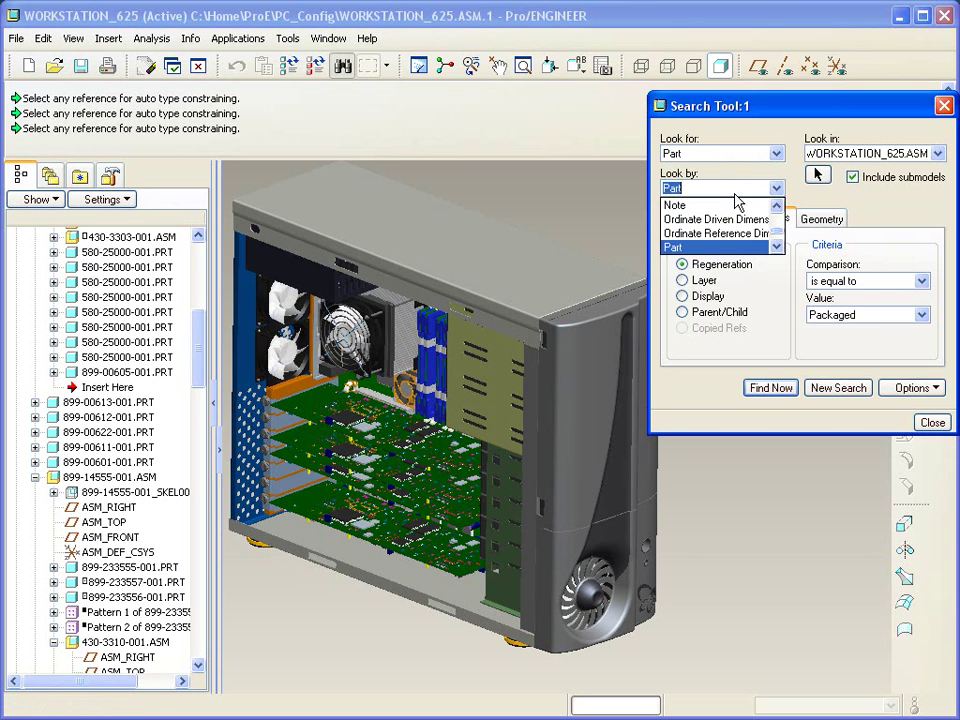
pyautogui.scroll(1, 735, 200)
pyautogui.click(708, 205)
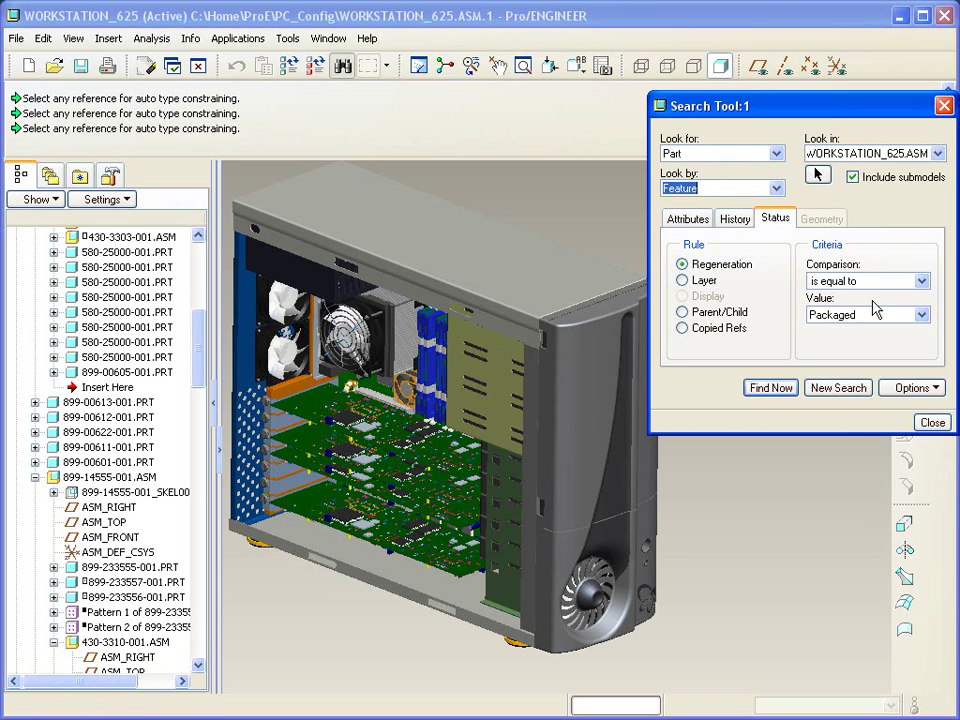
pyautogui.click(921, 314)
pyautogui.moveTo(921, 358); pyautogui.dragTo(924, 414)
pyautogui.click(880, 388)
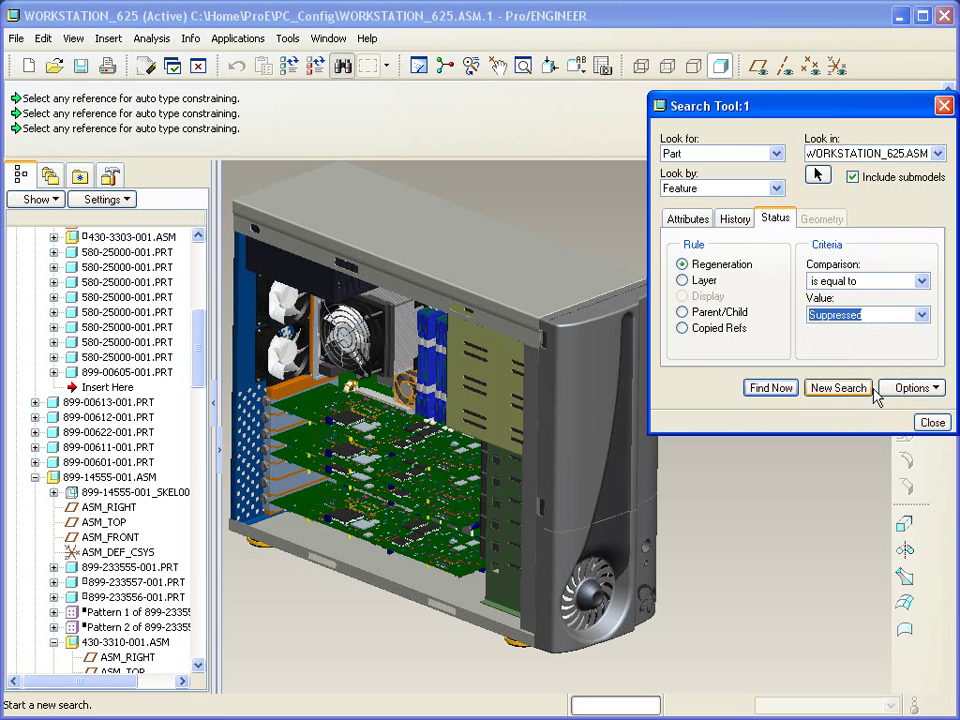
# Run the Suppressed search and step through the results to a 430-34740-001.PRT fan.
pyautogui.click(775, 388)
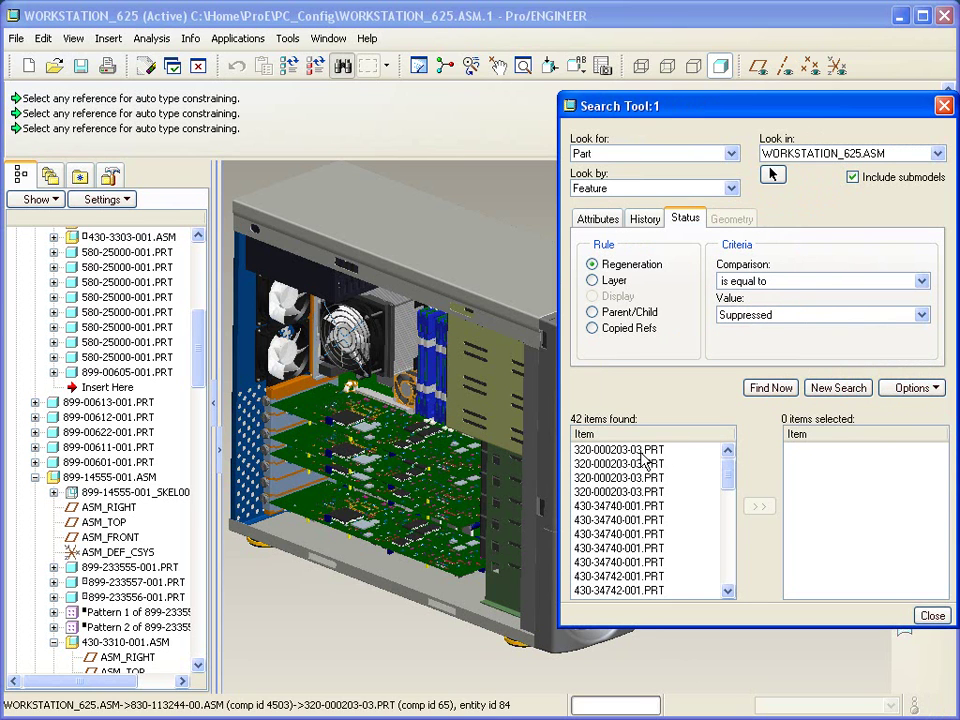
pyautogui.click(642, 451)
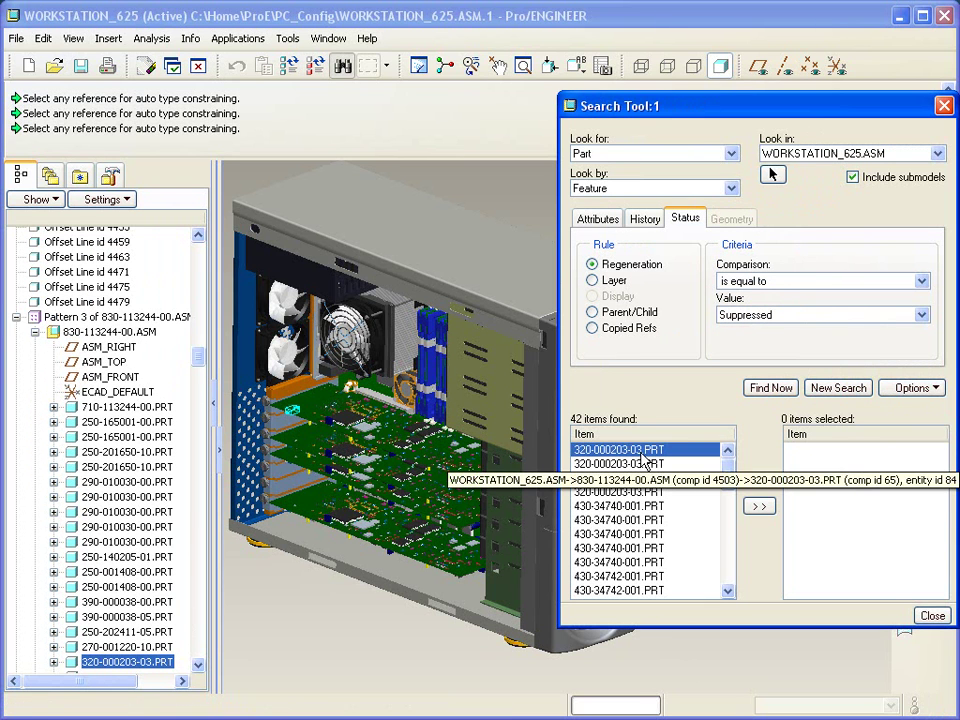
pyautogui.click(645, 463)
pyautogui.press('Down')
pyautogui.press('Down')
pyautogui.press('Down')
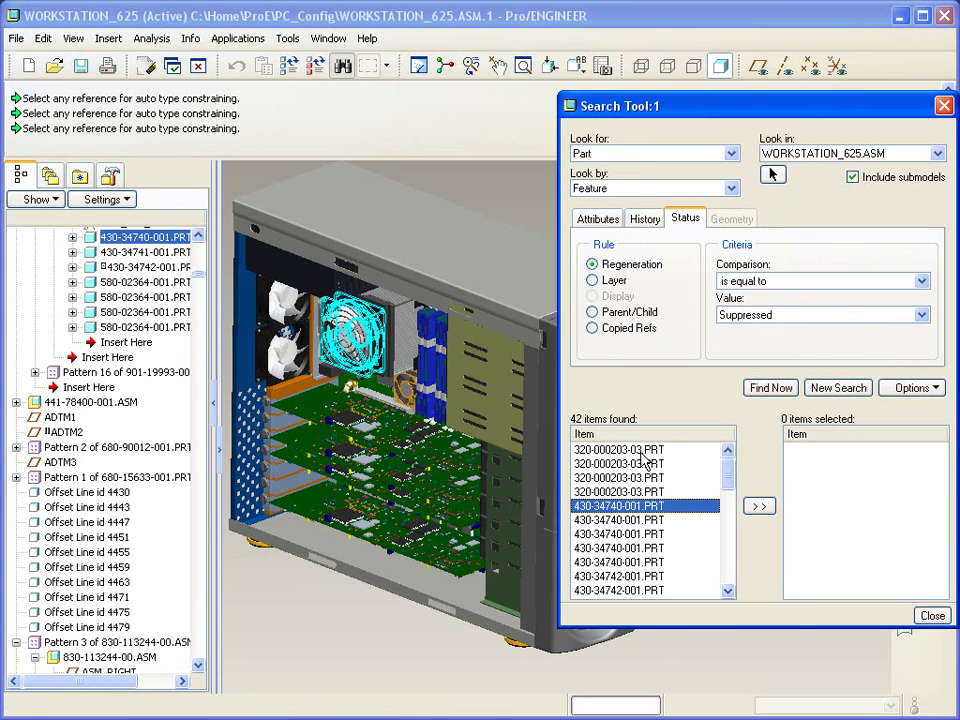
pyautogui.press('Down')
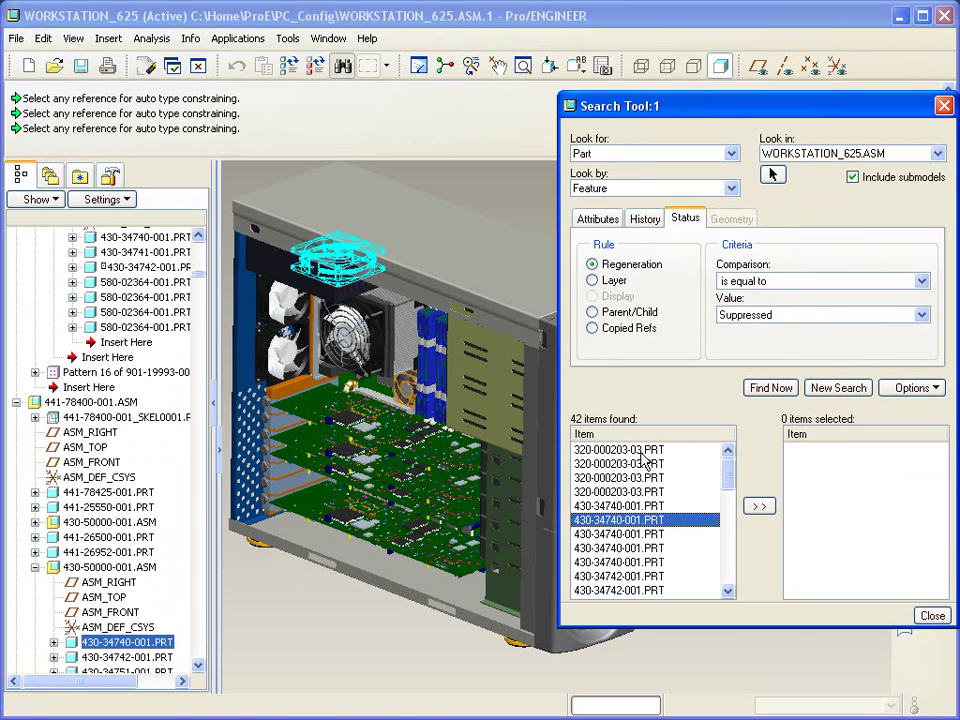
pyautogui.press('Up')
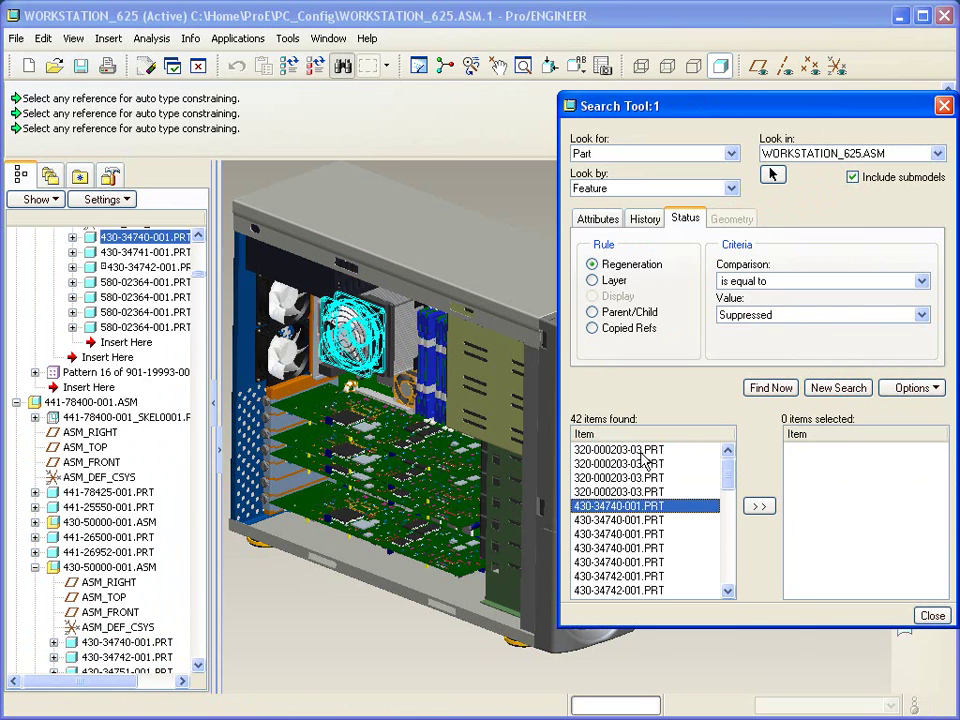
# Add the 430-34740-001.PRT fan to the selected items and close the search.
pyautogui.click(757, 507)
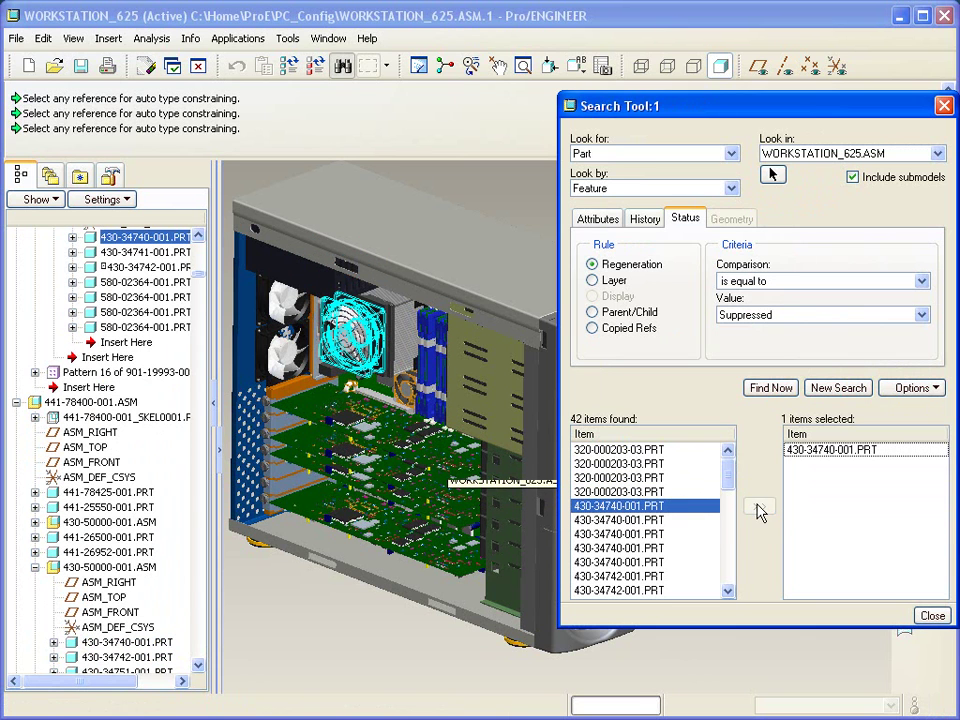
pyautogui.click(932, 615)
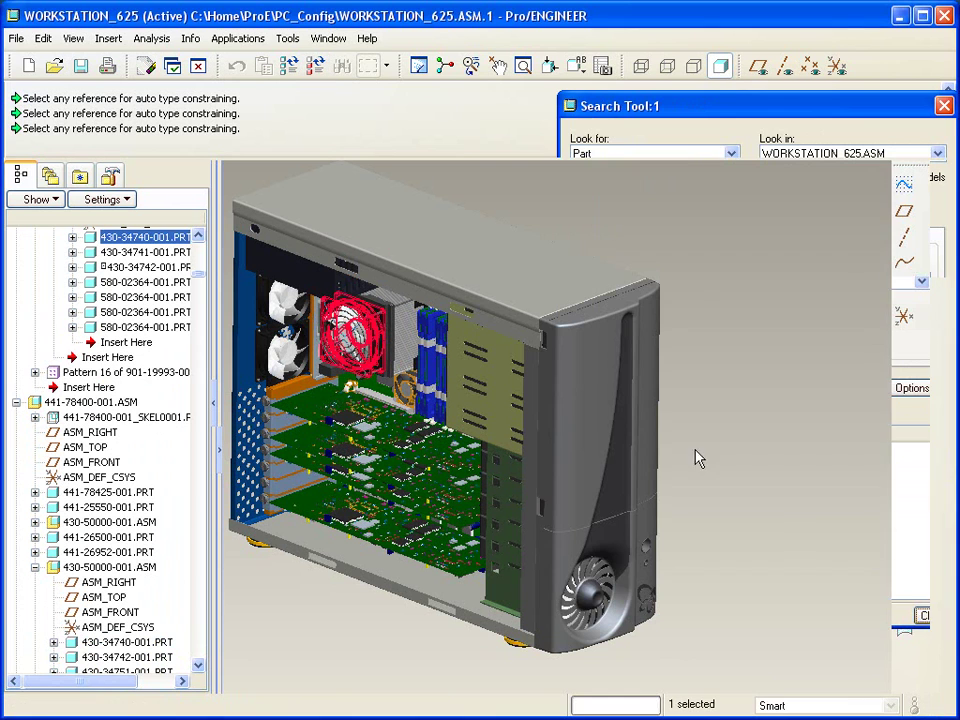
pyautogui.rightClick(684, 214)
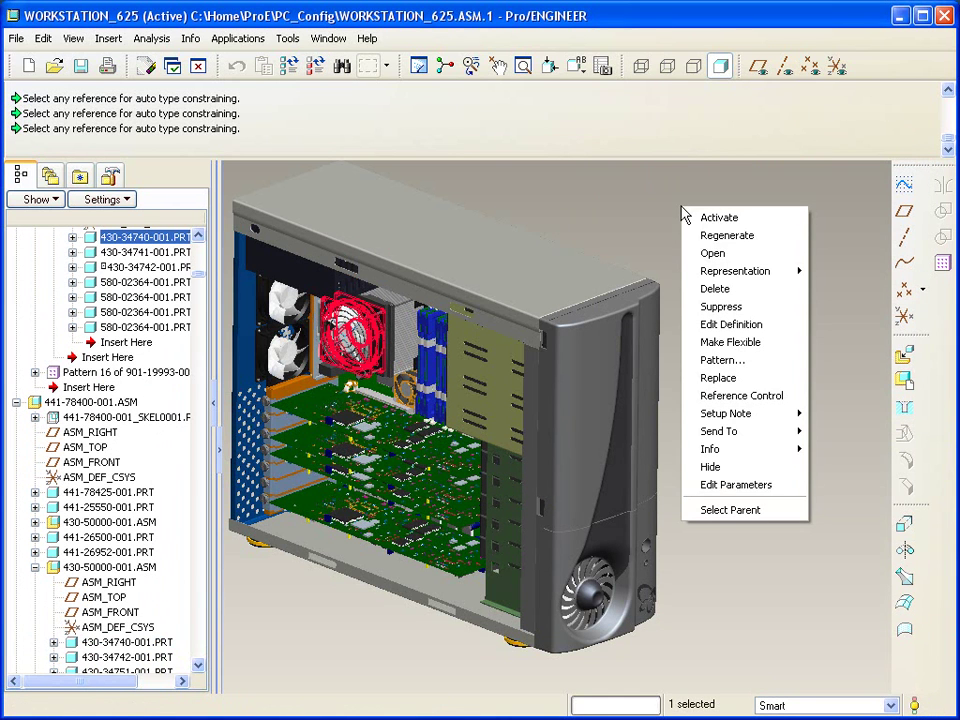
# Open the 430-34740-001.PRT fan, then resume and delete Protrusion id 506.
pyautogui.click(720, 252)
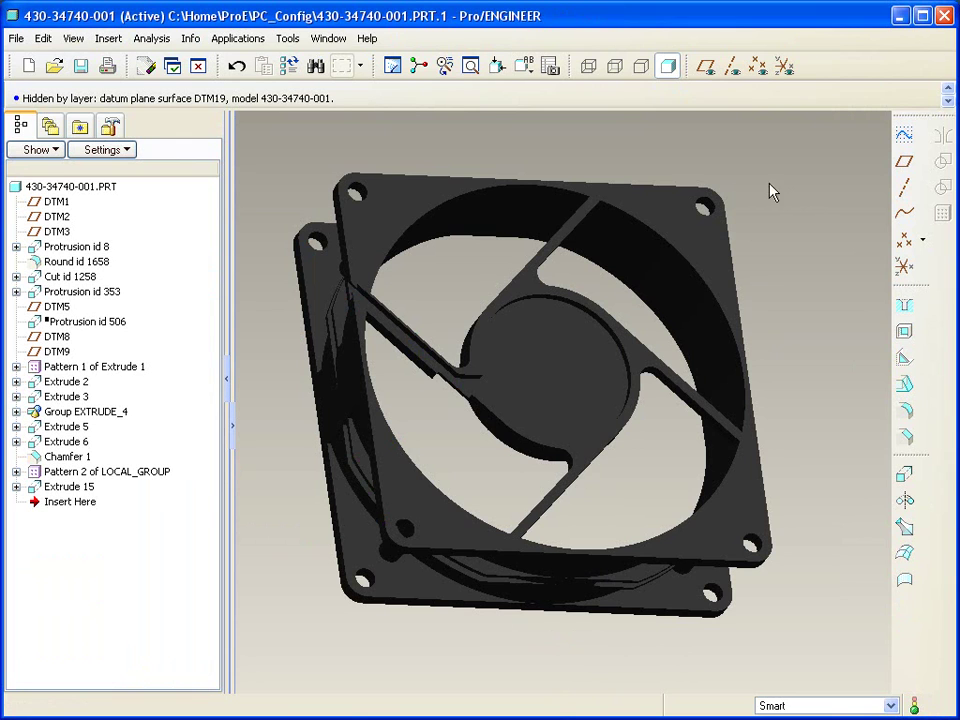
pyautogui.rightClick(92, 326)
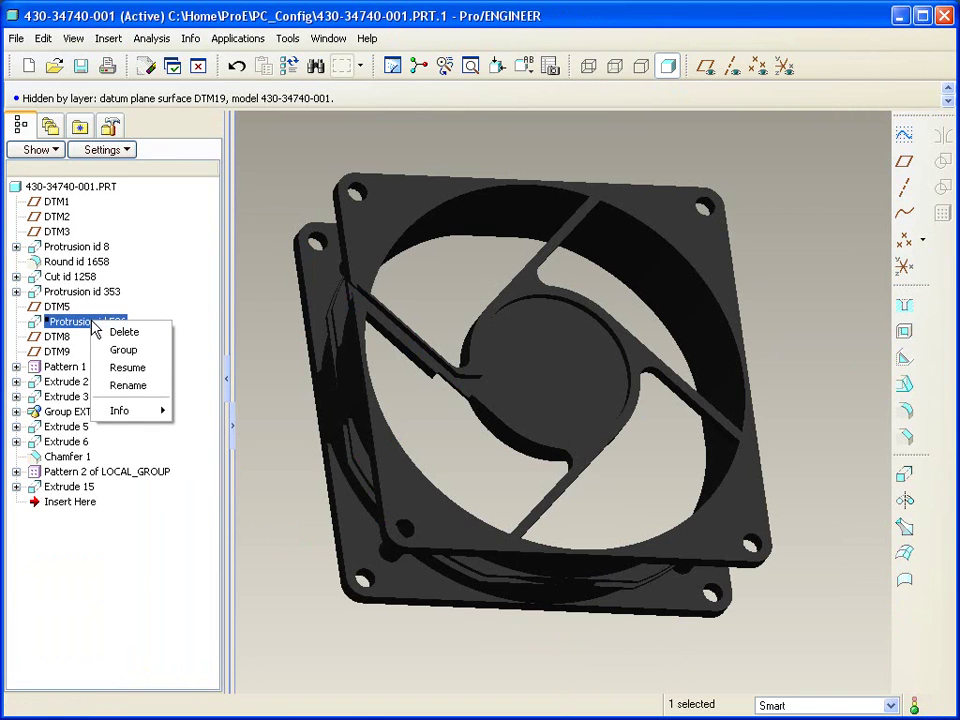
pyautogui.click(147, 372)
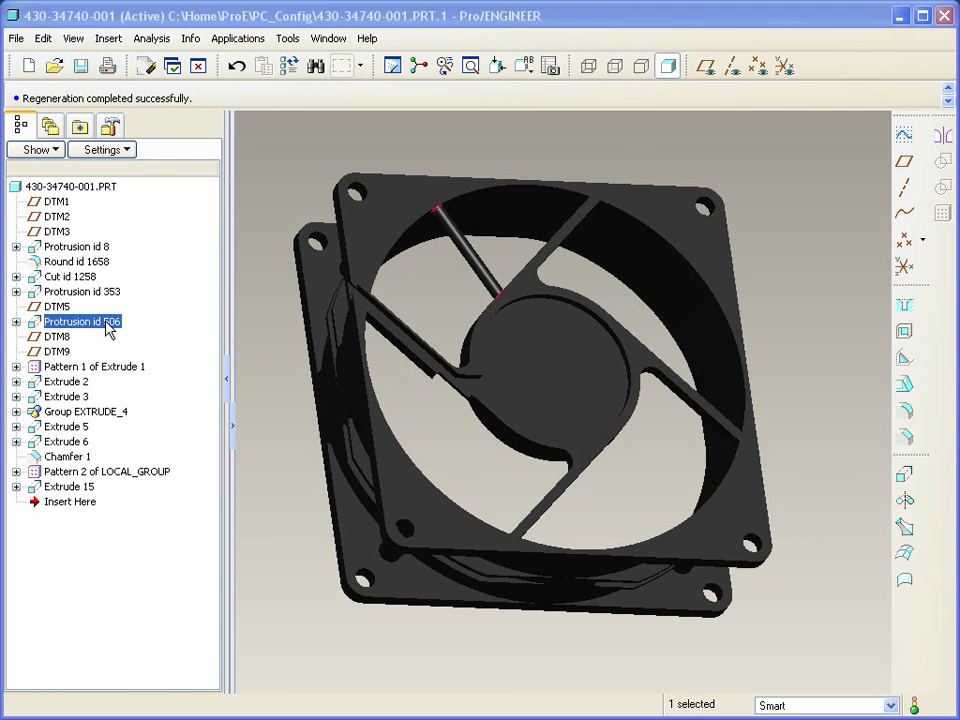
pyautogui.press('Delete')
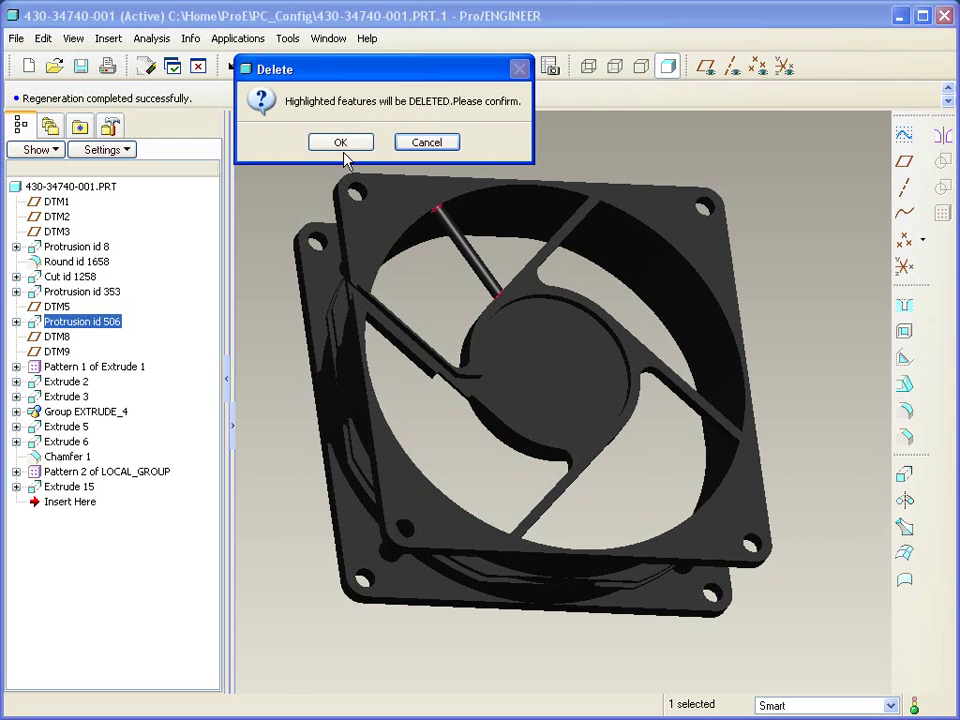
pyautogui.click(332, 149)
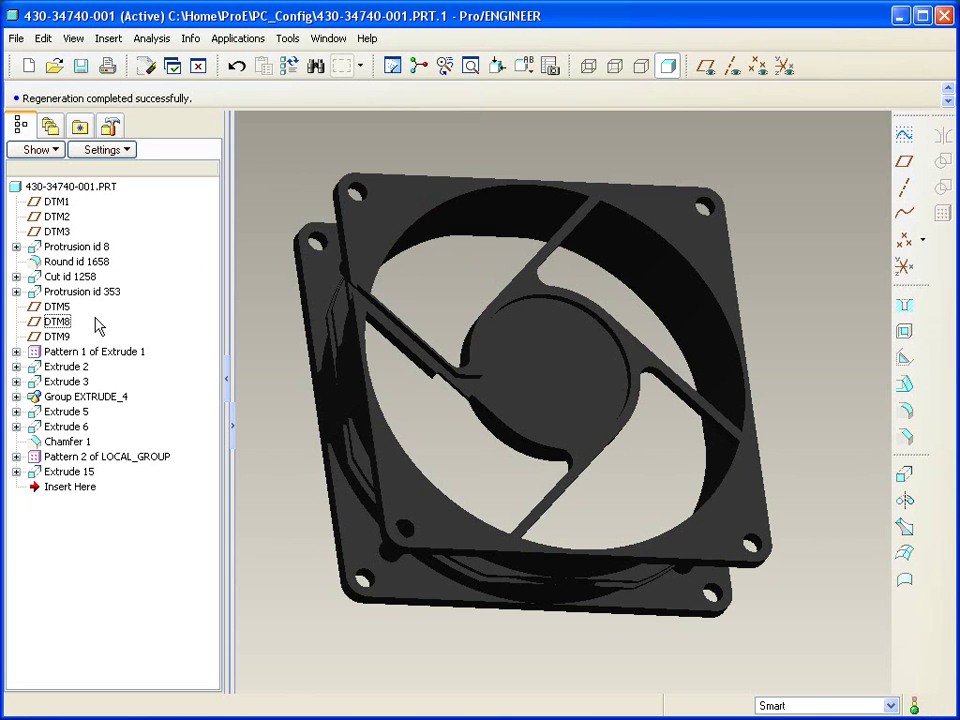
# Show the fan's layer tree, turn on datum planes, and unhide layer 01__PRT_ALL_DTM_PLN.
pyautogui.click(38, 150)
pyautogui.click(55, 174)
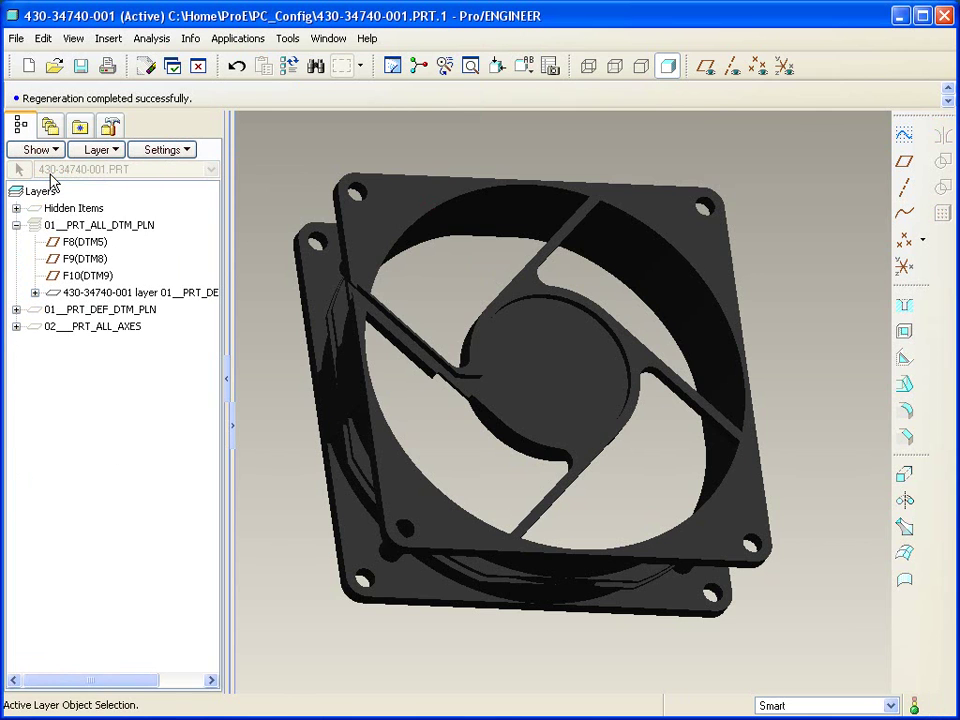
pyautogui.click(97, 227)
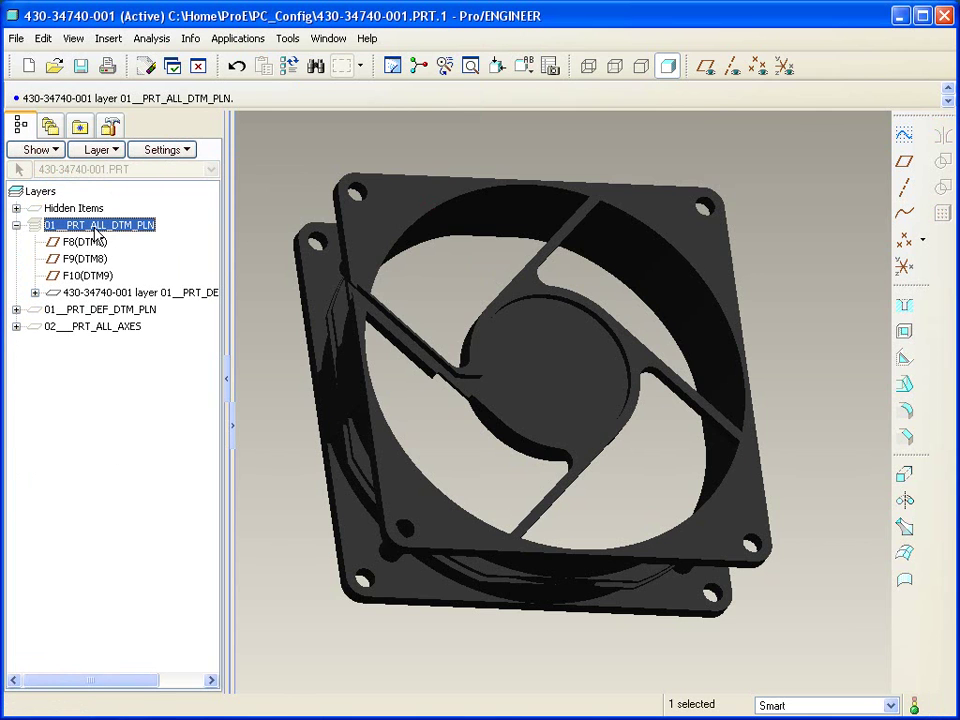
pyautogui.click(709, 72)
pyautogui.moveTo(676, 170); pyautogui.dragTo(690, 178, button='middle')
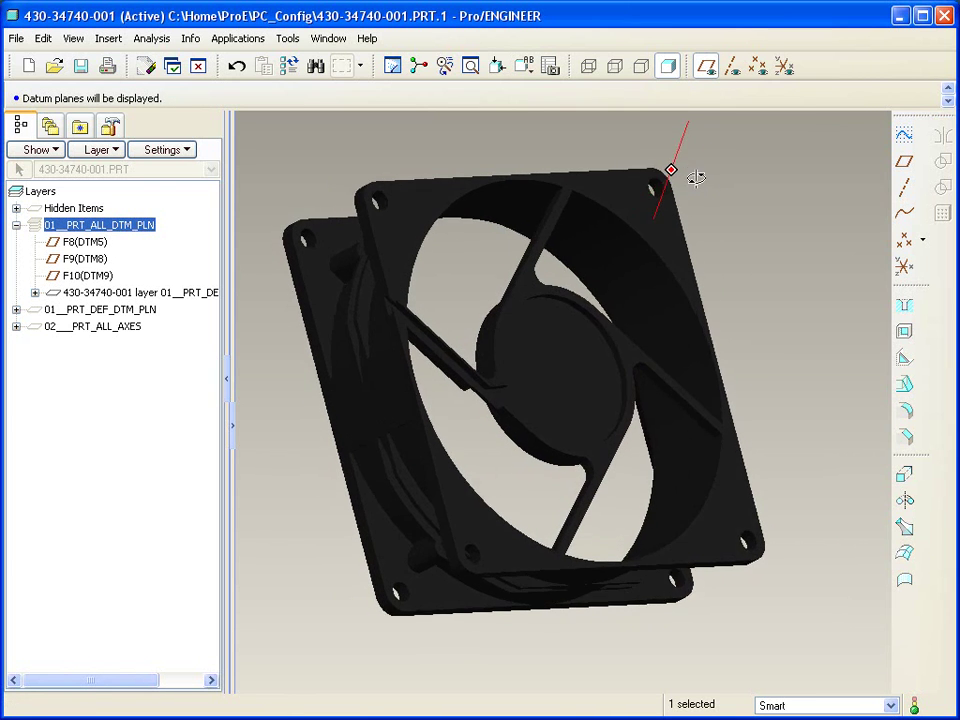
pyautogui.rightClick(107, 230)
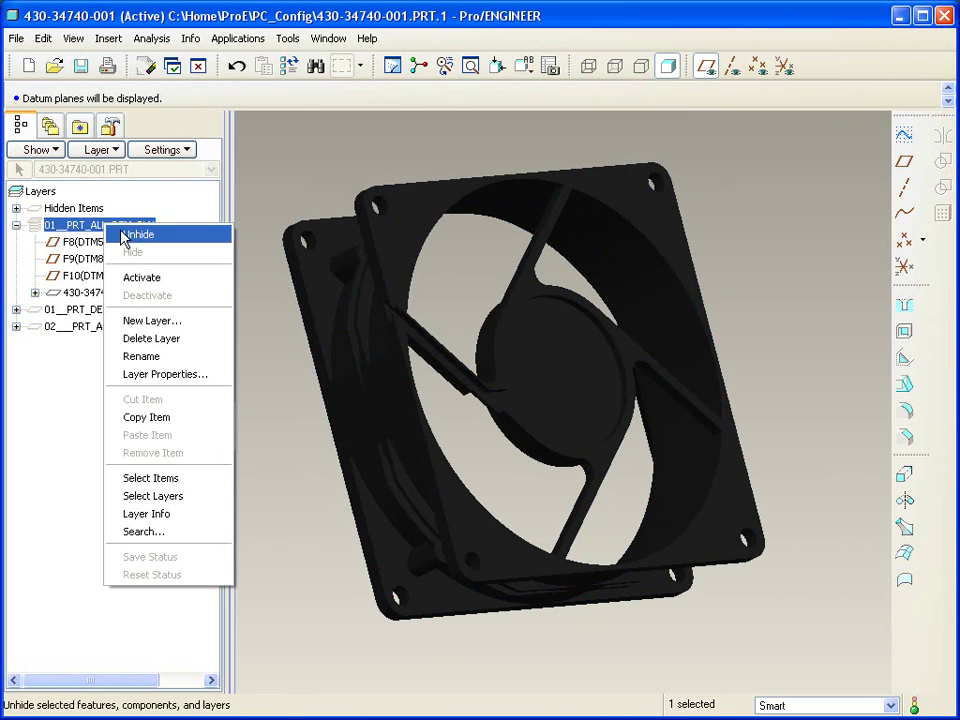
pyautogui.click(140, 234)
pyautogui.moveTo(326, 333)
pyautogui.mouseDown(button='middle')
pyautogui.moveTo(306, 317)
pyautogui.moveTo(317, 332)
pyautogui.moveTo(306, 435)
pyautogui.mouseUp(button='middle')
# Highlight datum planes DTM5, DTM8 and DTM9, and expand the nested 01__PRT_DEF_DTM_PLN layer.
pyautogui.click(85, 243)
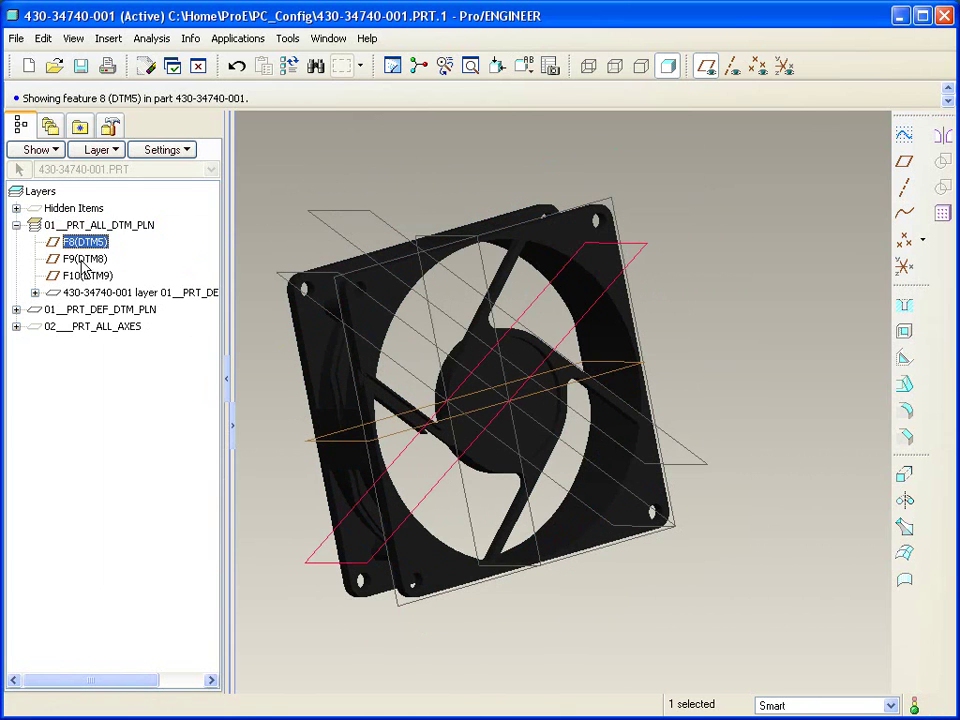
pyautogui.click(85, 259)
pyautogui.click(86, 278)
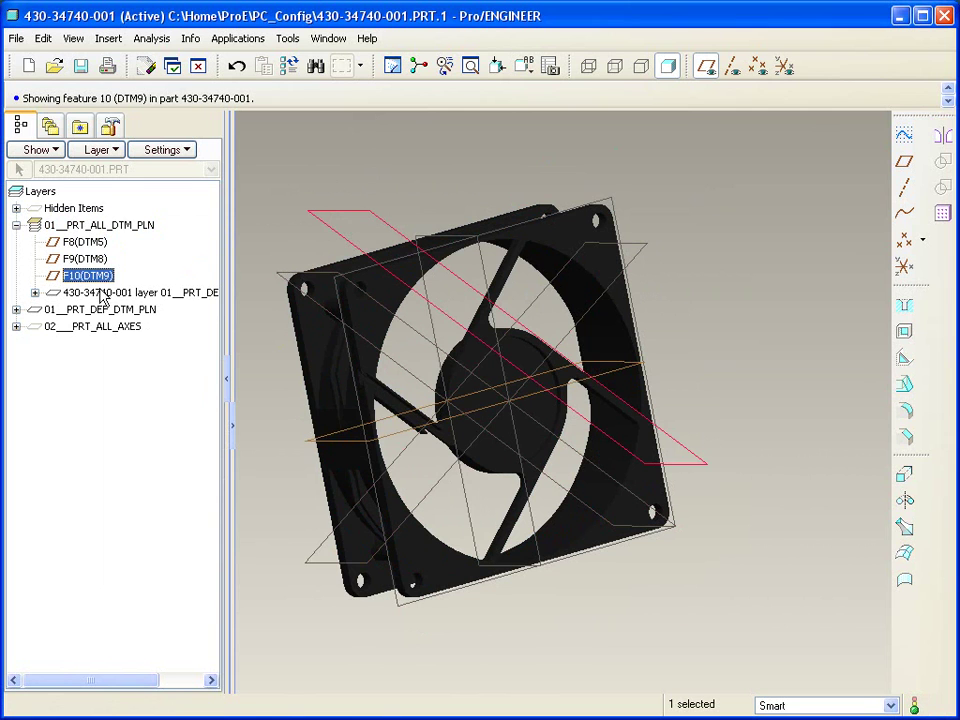
pyautogui.click(98, 292)
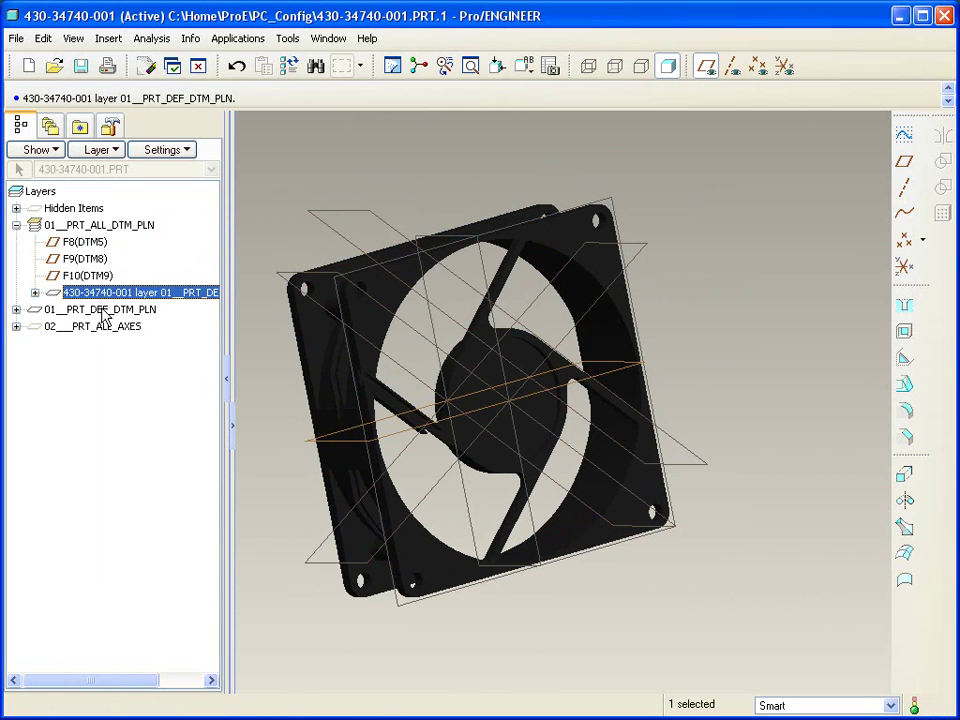
pyautogui.click(104, 311)
pyautogui.doubleClick(104, 311)
pyautogui.click(100, 225)
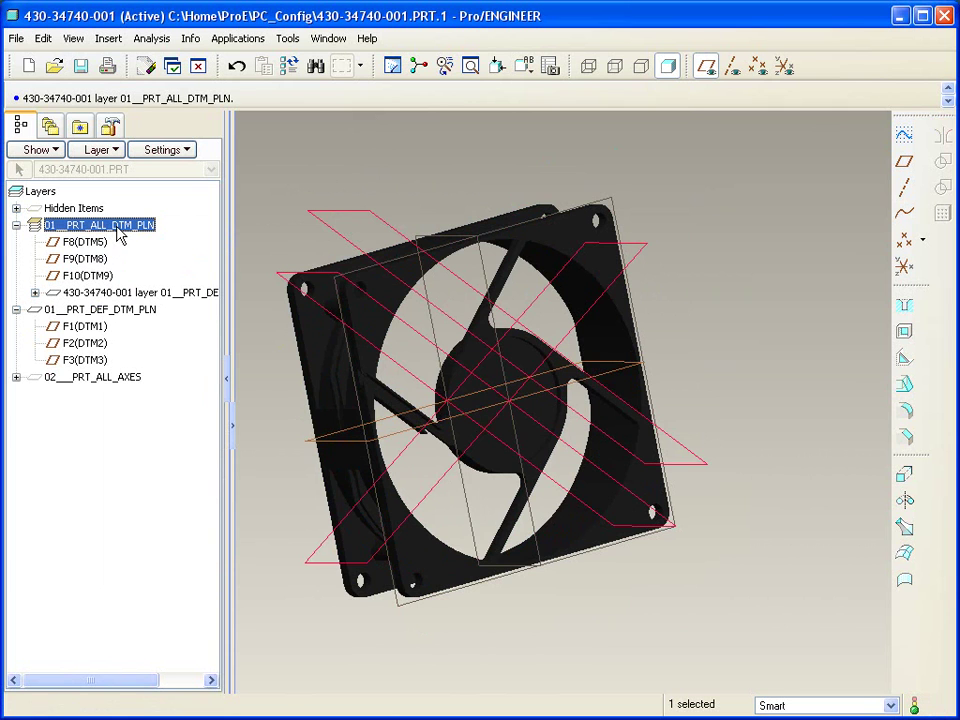
pyautogui.rightClick(120, 231)
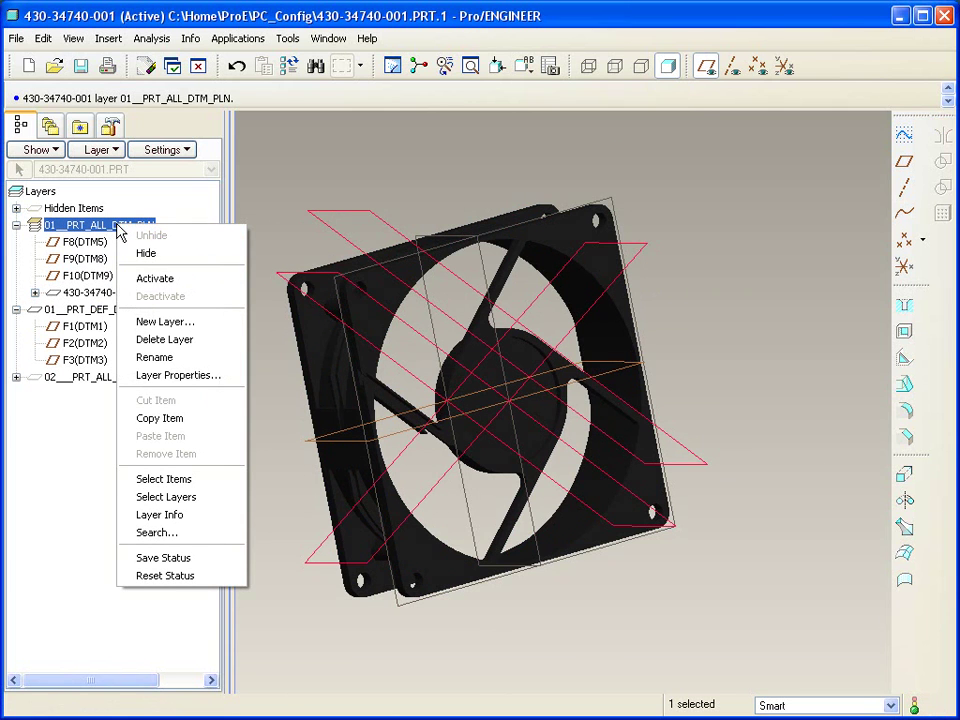
# Give layer 01__PRT_ALL_DTM_PLN a datum-plane rule Name == *, with a preview finding 15 items.
pyautogui.click(180, 375)
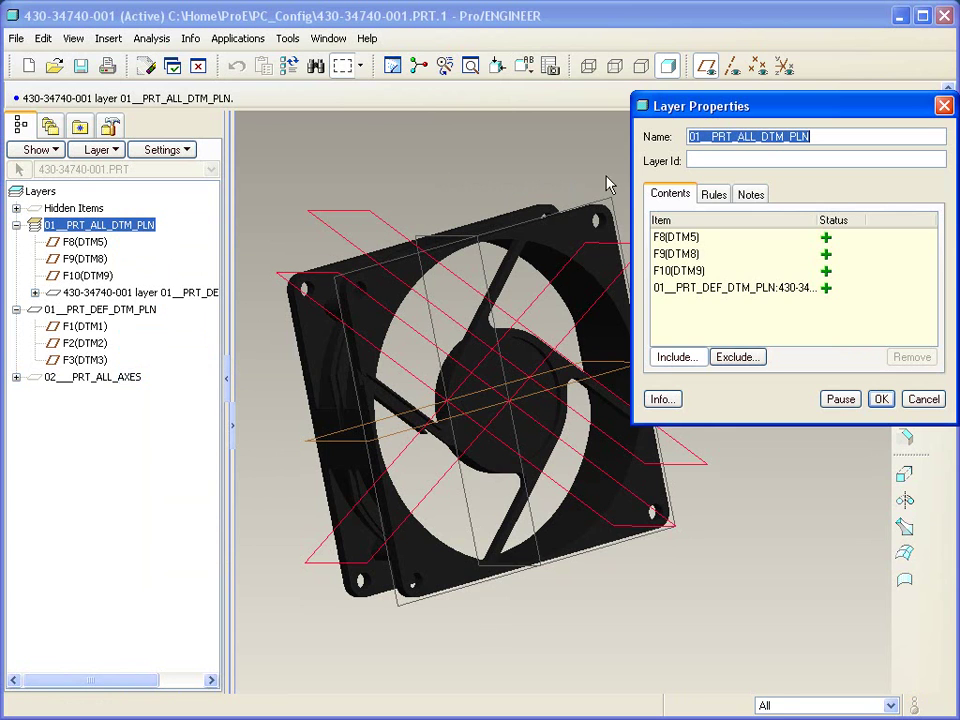
pyautogui.click(716, 196)
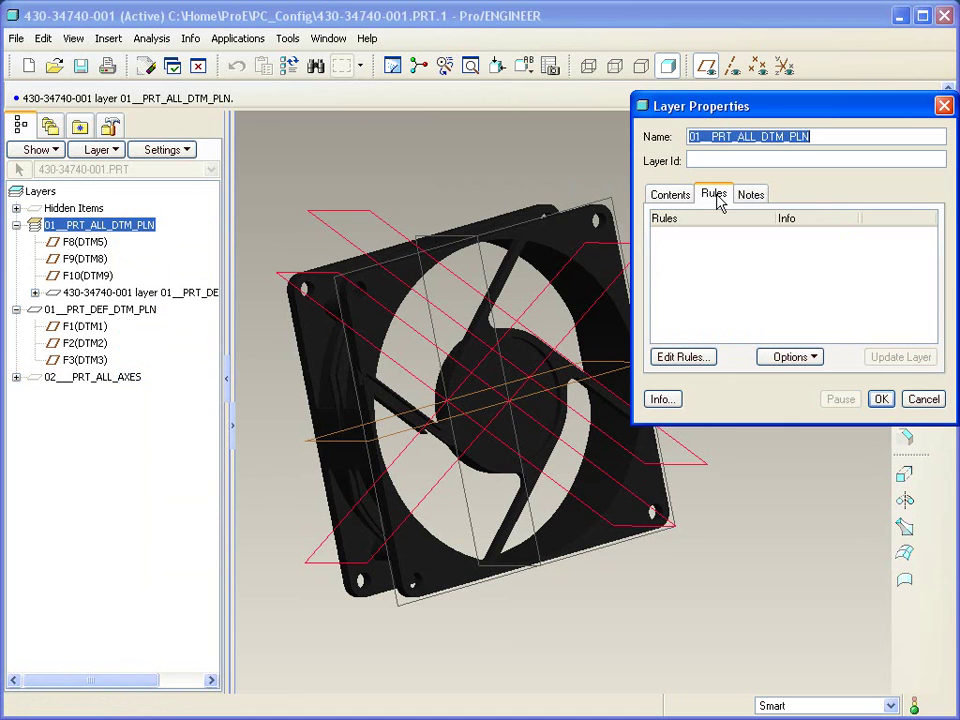
pyautogui.click(683, 358)
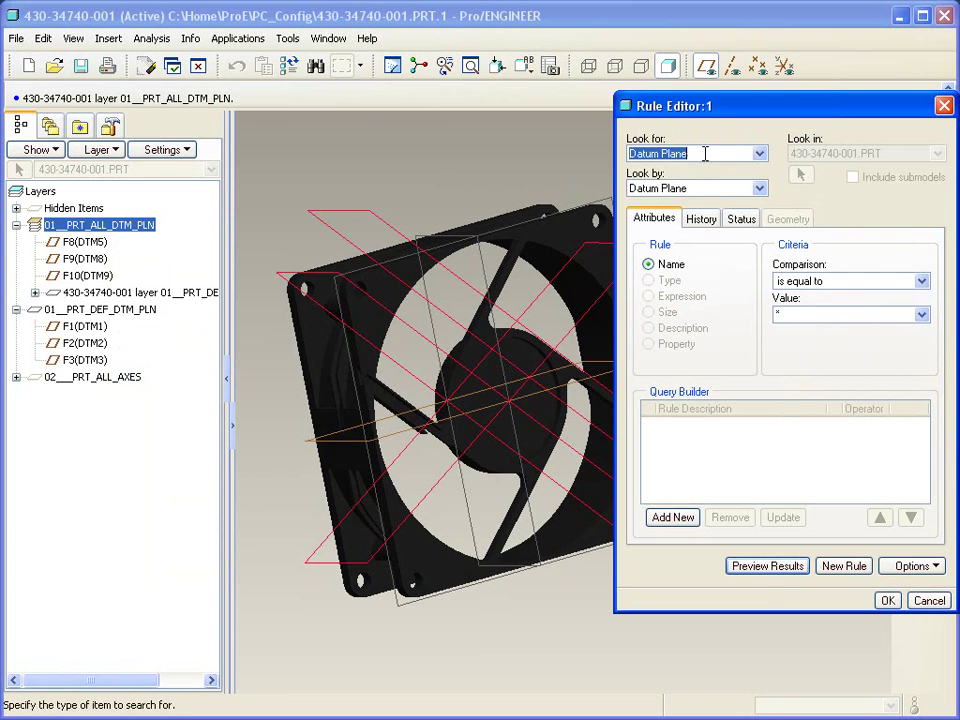
pyautogui.click(760, 153)
pyautogui.click(760, 153)
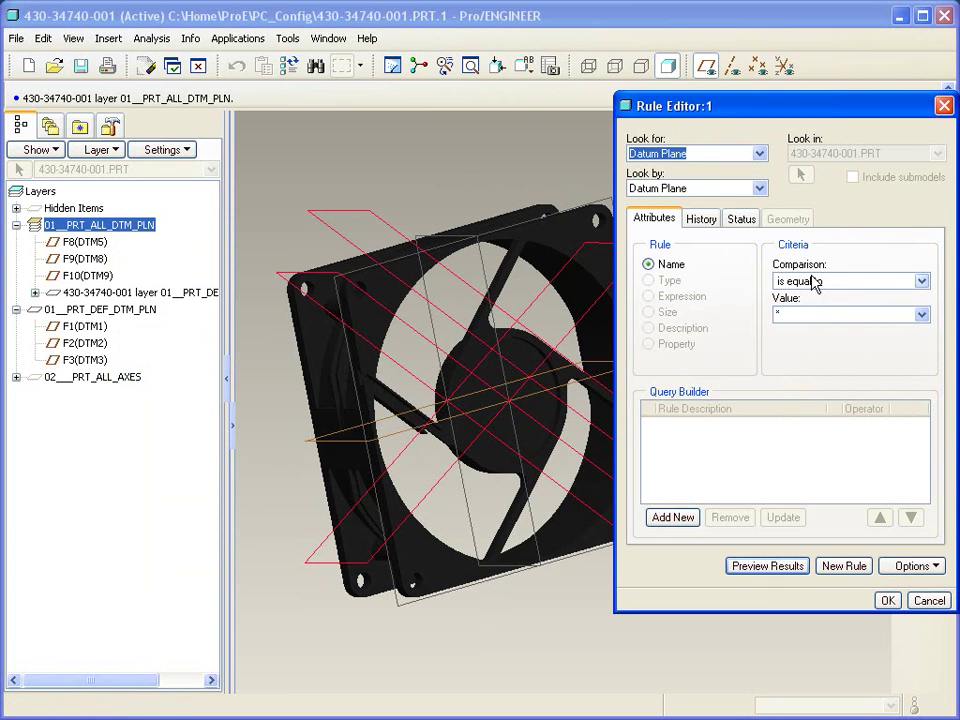
pyautogui.click(680, 519)
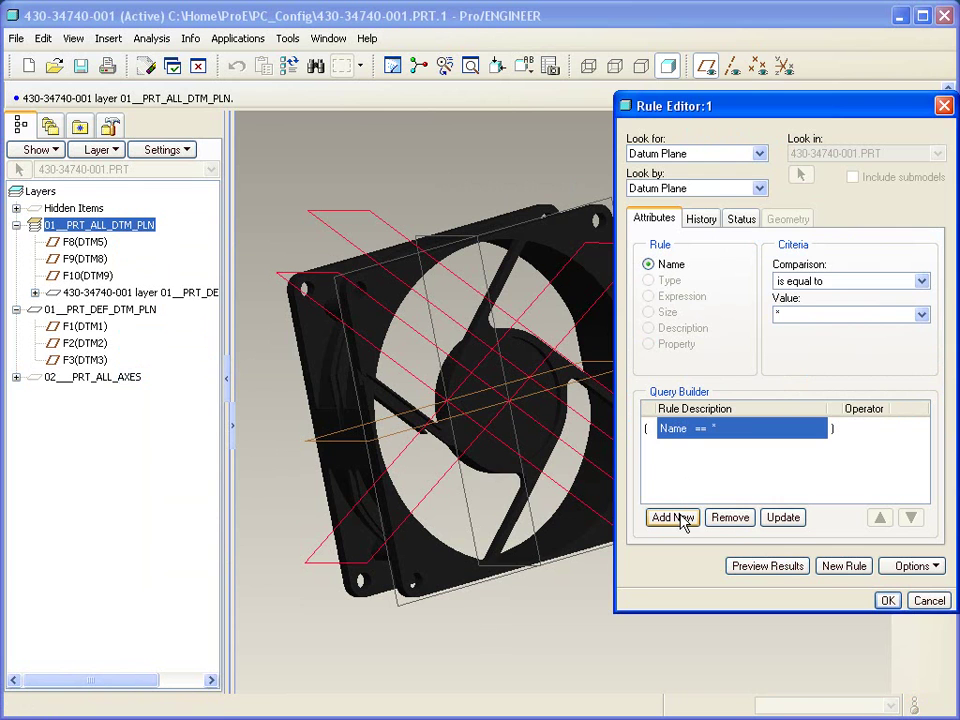
pyautogui.click(765, 566)
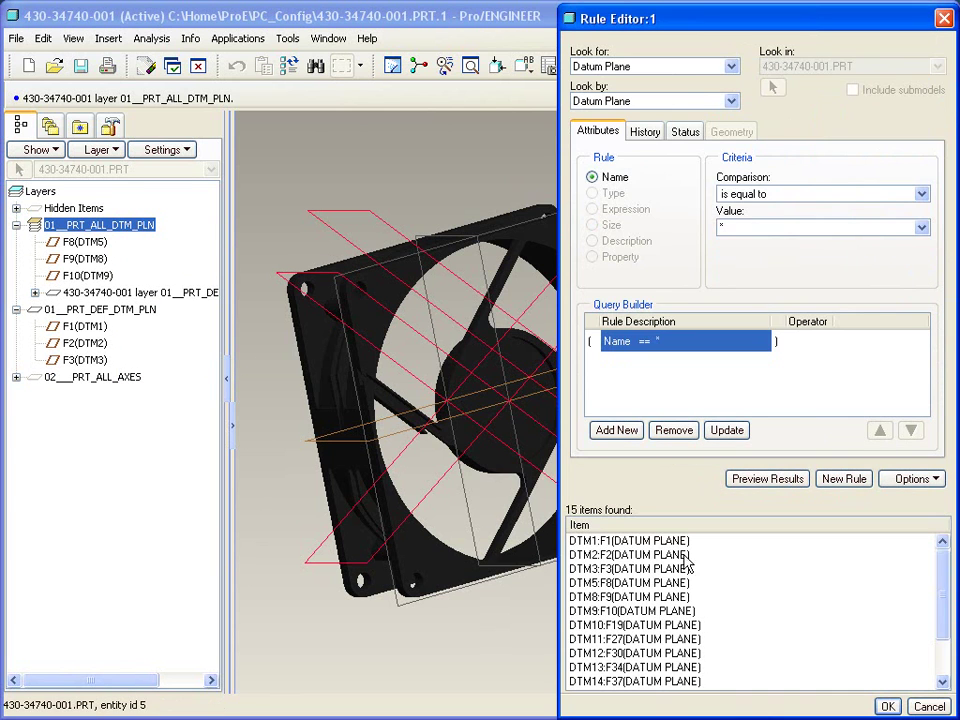
pyautogui.moveTo(943, 579); pyautogui.dragTo(943, 628)
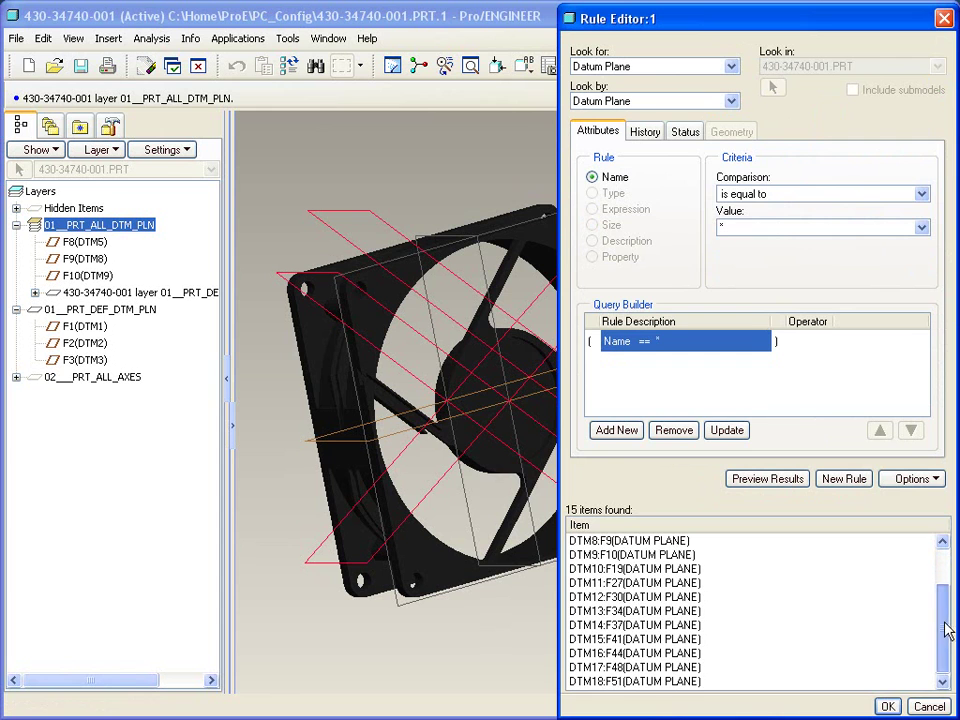
pyautogui.click(888, 706)
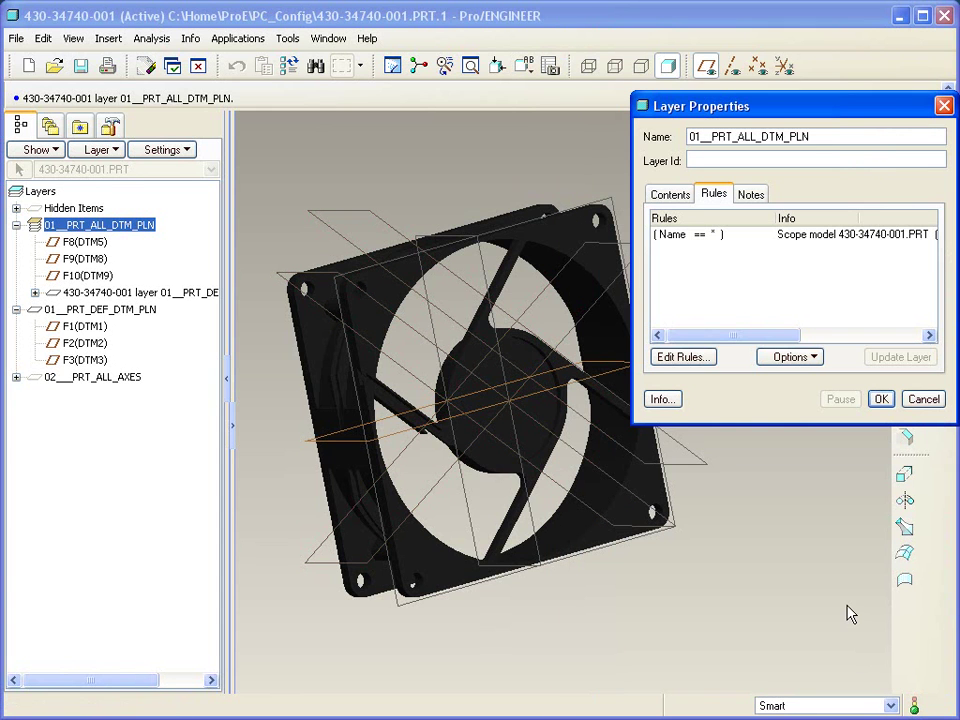
# Confirm the datum-plane layer rule, then create datum plane DTM19 offset 24.00 from DTM9.
pyautogui.click(881, 399)
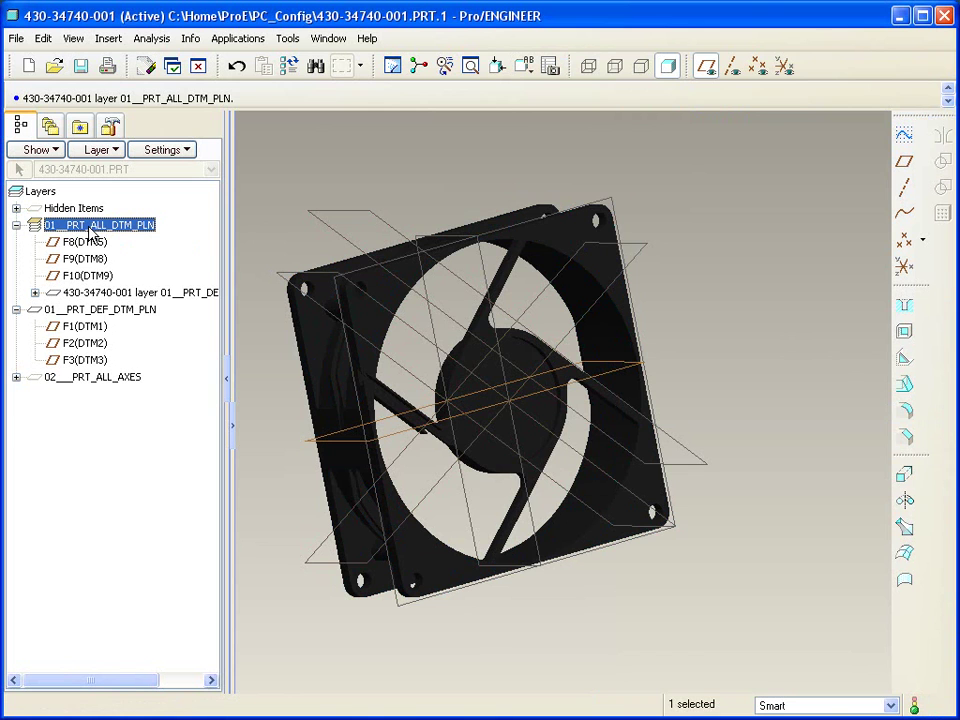
pyautogui.click(904, 160)
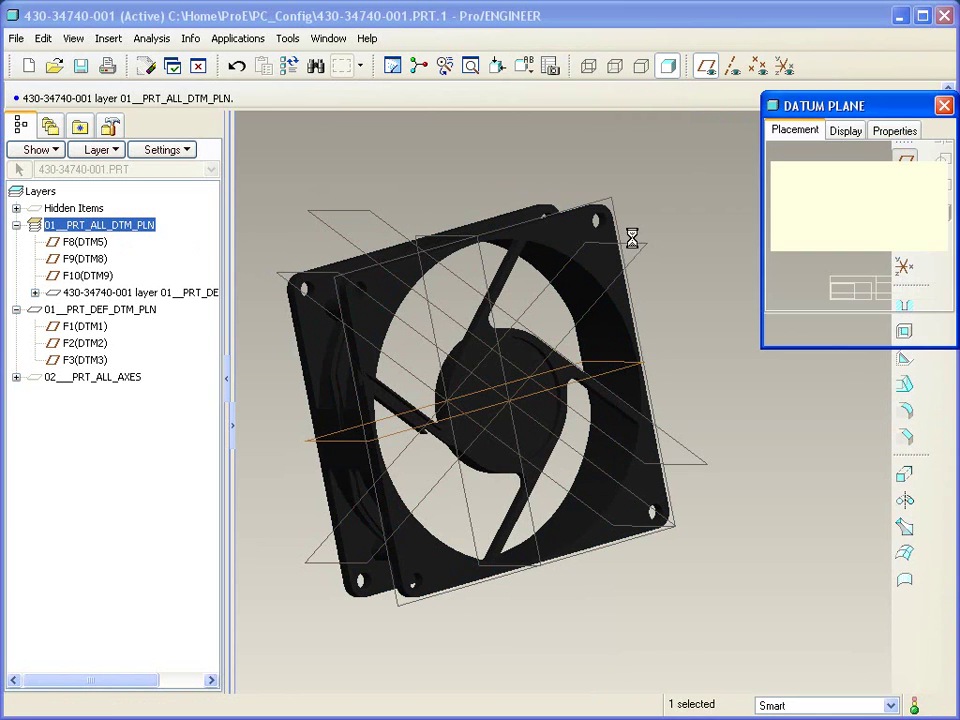
pyautogui.click(388, 231)
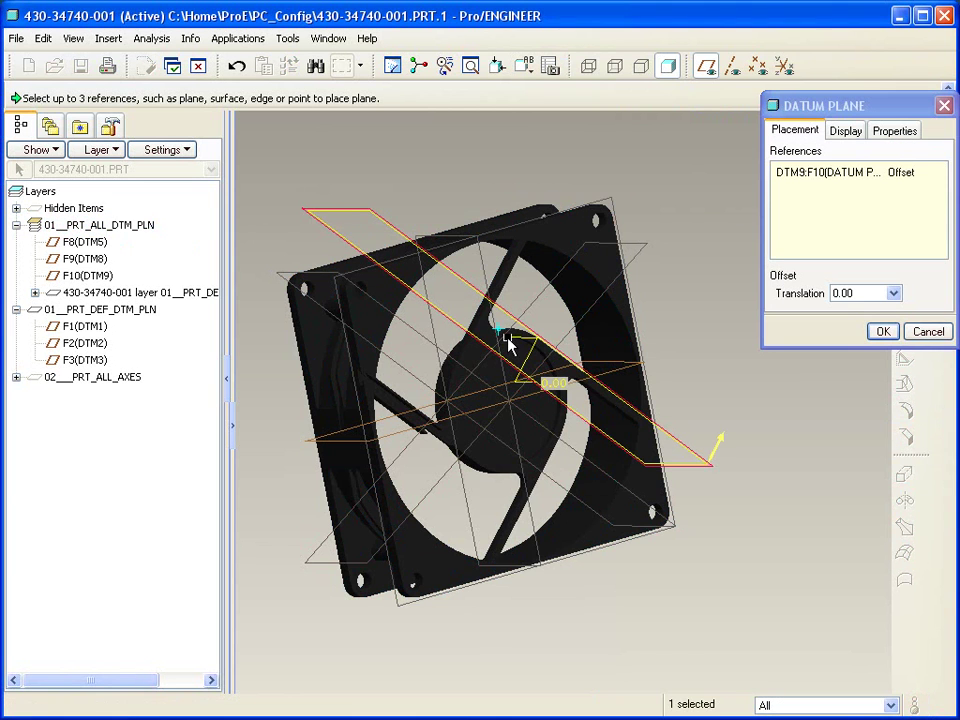
pyautogui.moveTo(510, 344); pyautogui.dragTo(566, 262)
pyautogui.middleClick(693, 233)
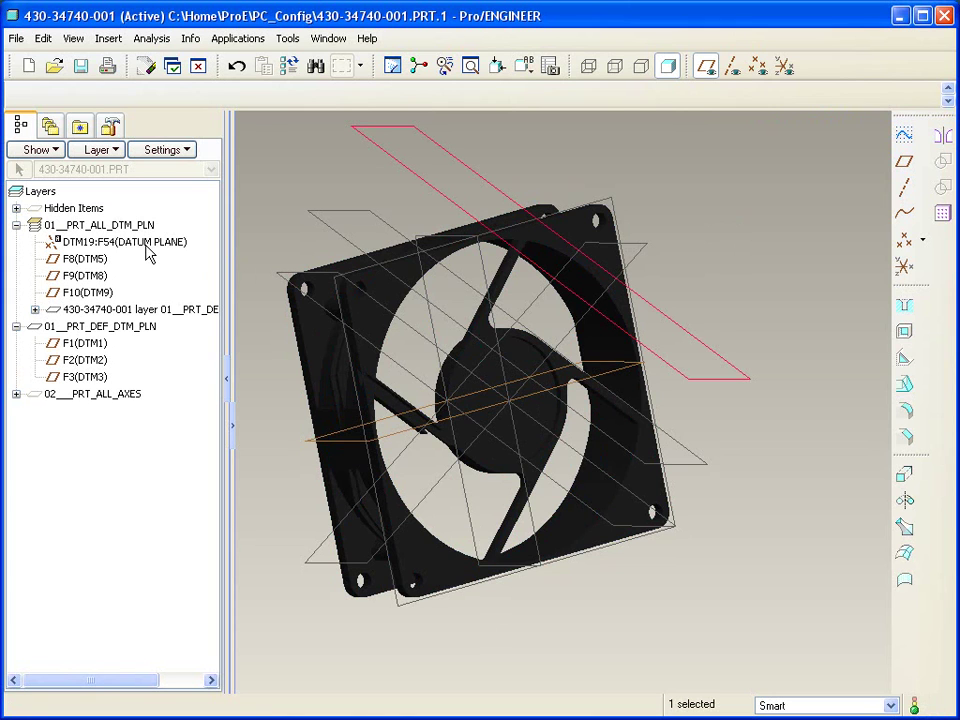
# Switch to the WORKSTATION_625.ASM window and turn off datum plane display.
pyautogui.click(330, 39)
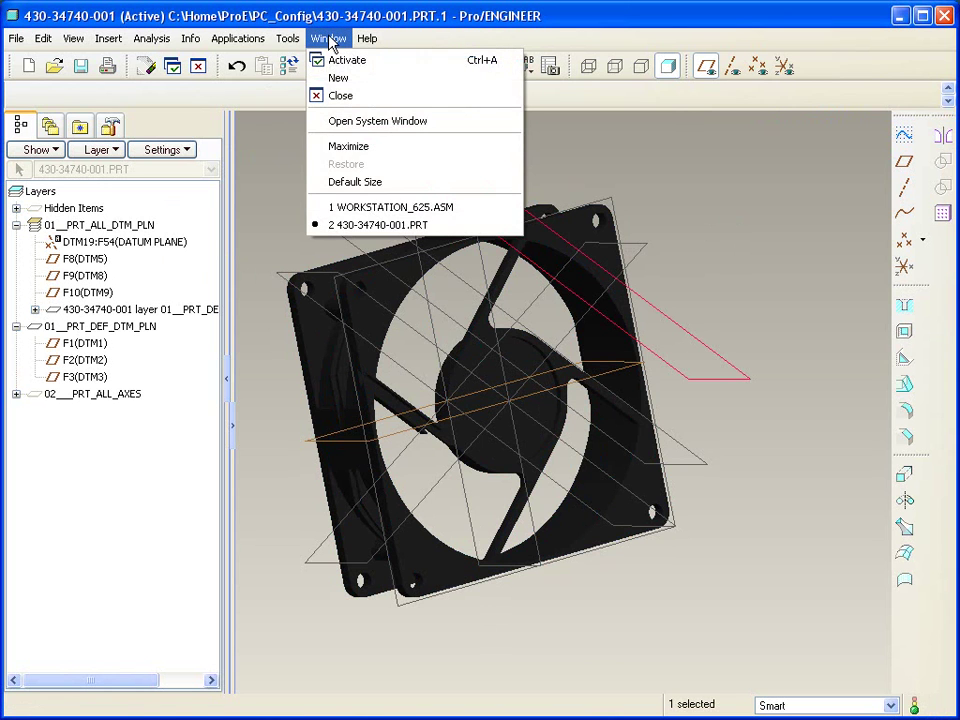
pyautogui.click(393, 205)
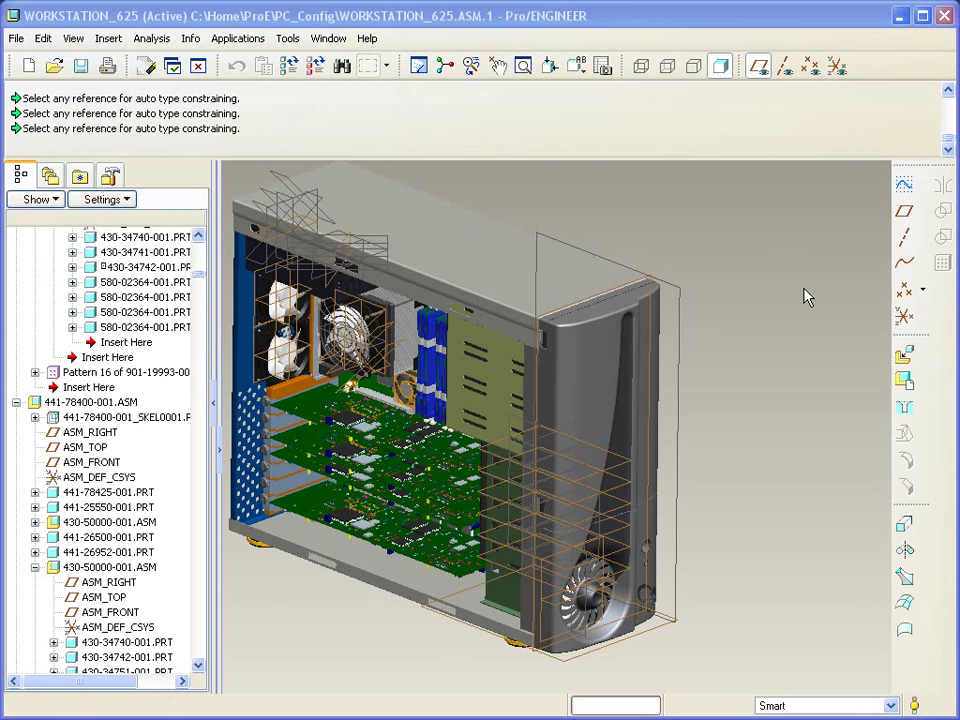
pyautogui.click(760, 70)
pyautogui.scroll(2, 754, 318)
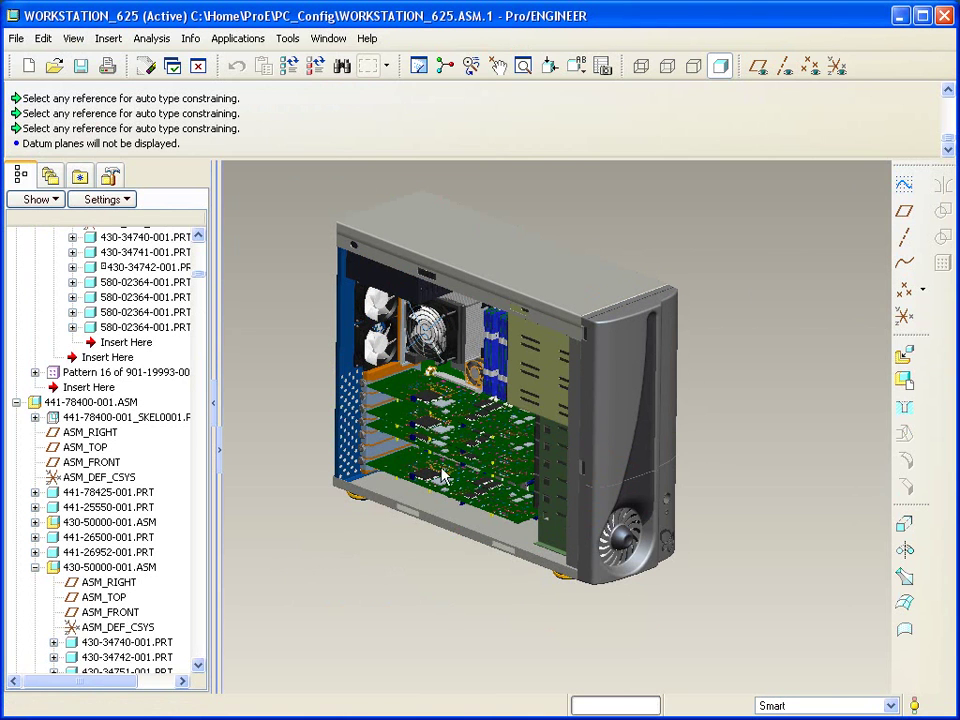
pyautogui.scroll(-1, 405, 363)
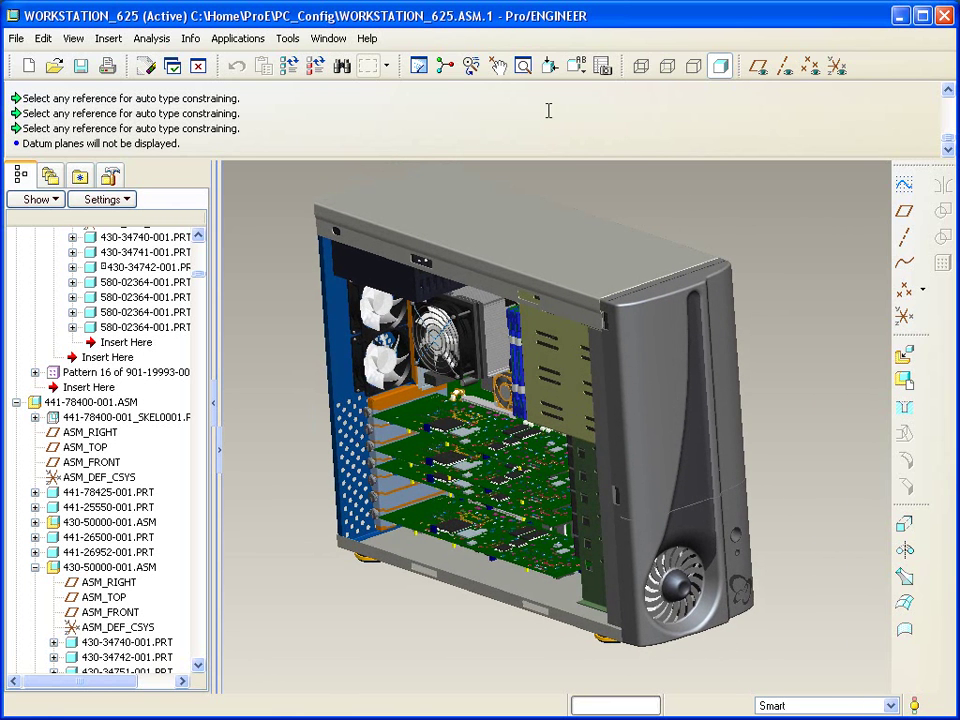
# Create simplified representation Rep0001 in the View Manager and bring up the Search Tool.
pyautogui.click(602, 66)
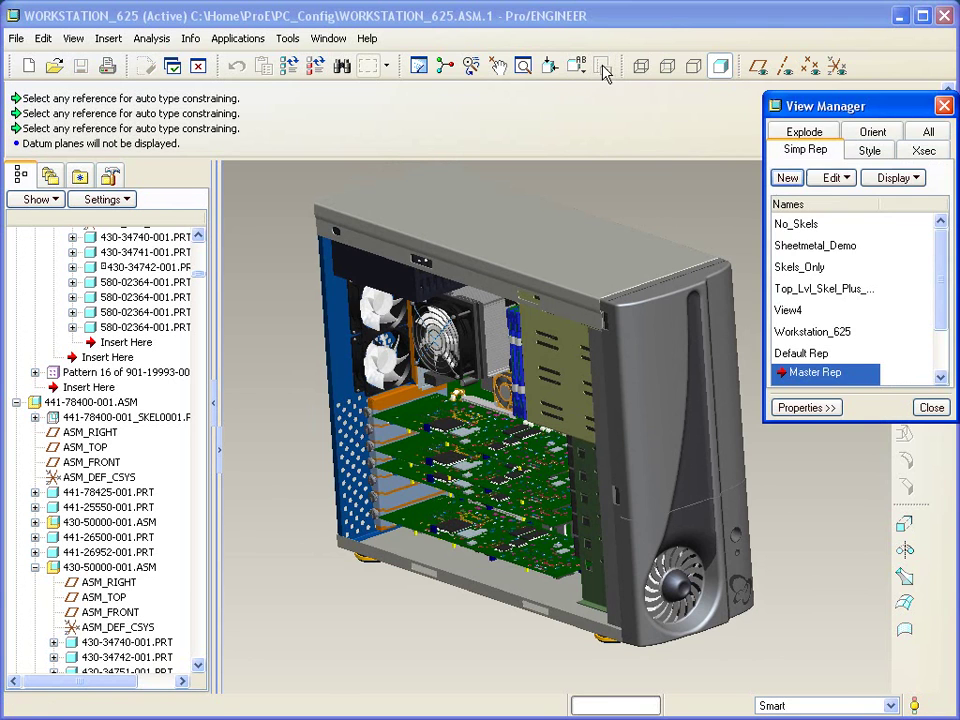
pyautogui.click(787, 177)
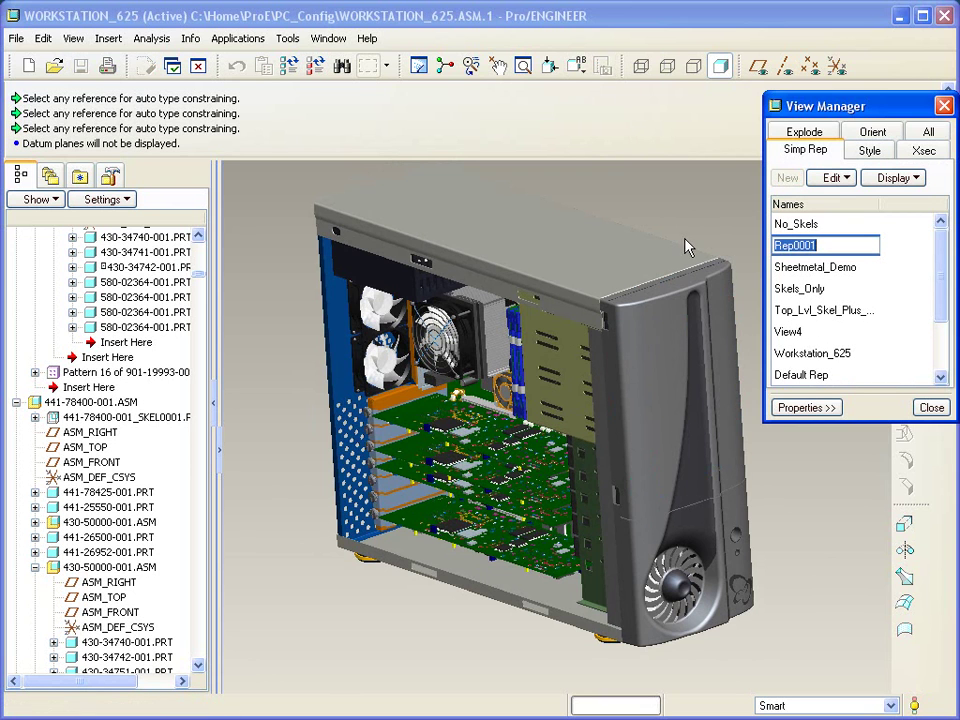
pyautogui.press('Return')
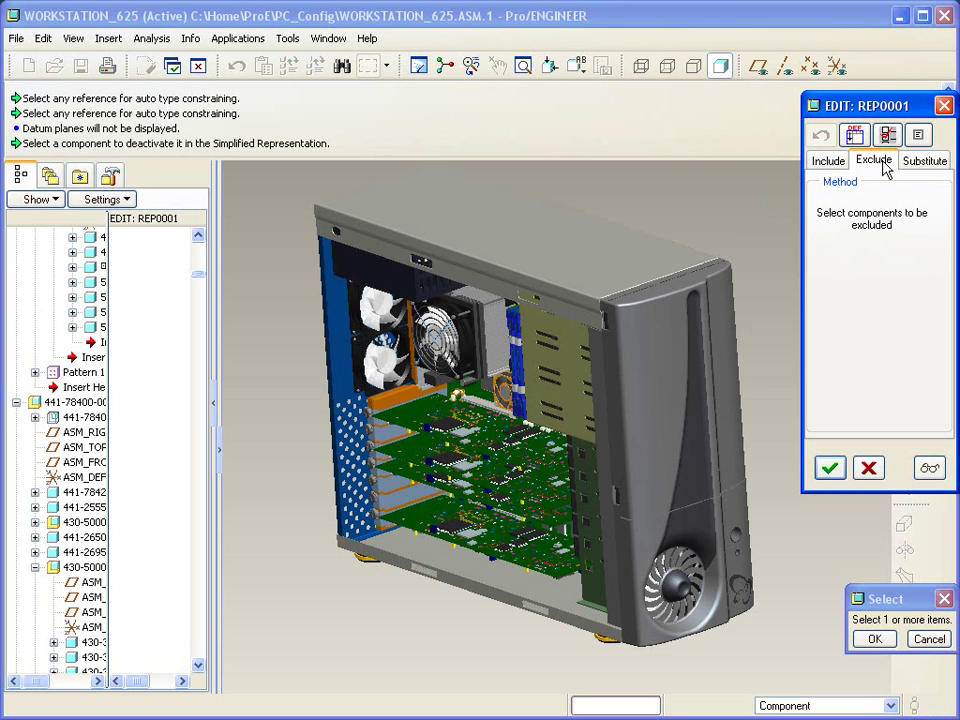
pyautogui.scroll(5, 199, 281)
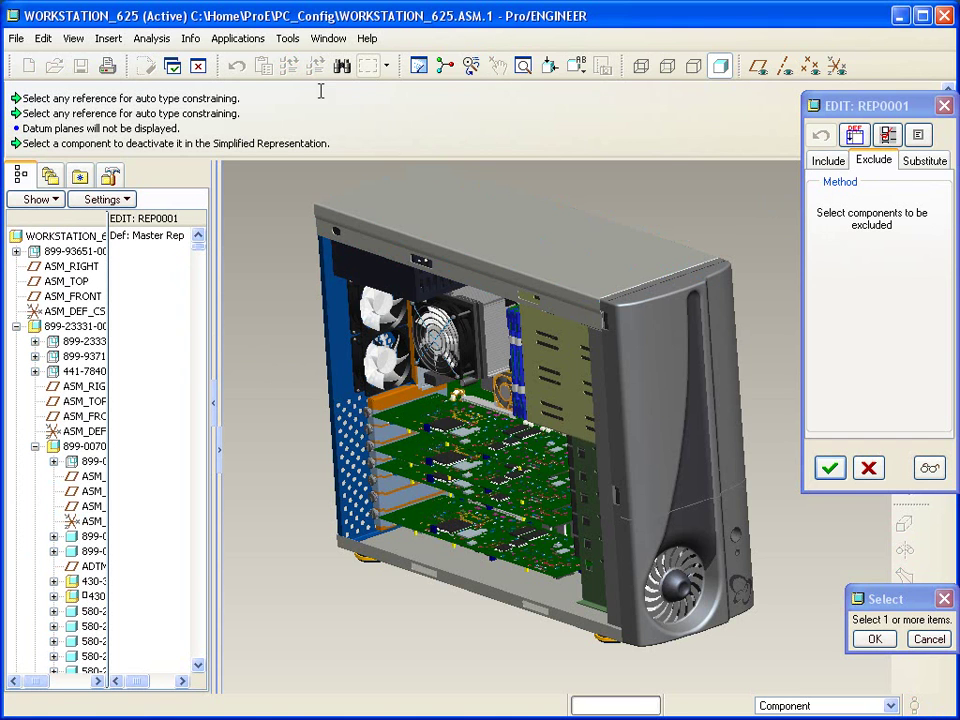
pyautogui.click(341, 66)
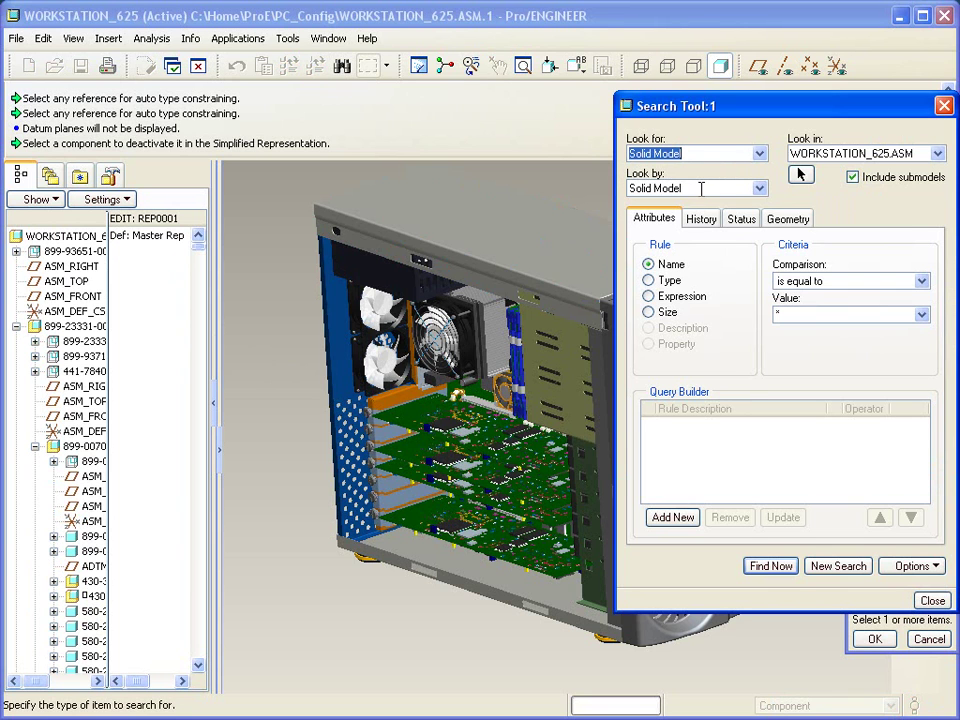
# Set the search criterion to Size: Relative, is less than, value .03.
pyautogui.click(649, 312)
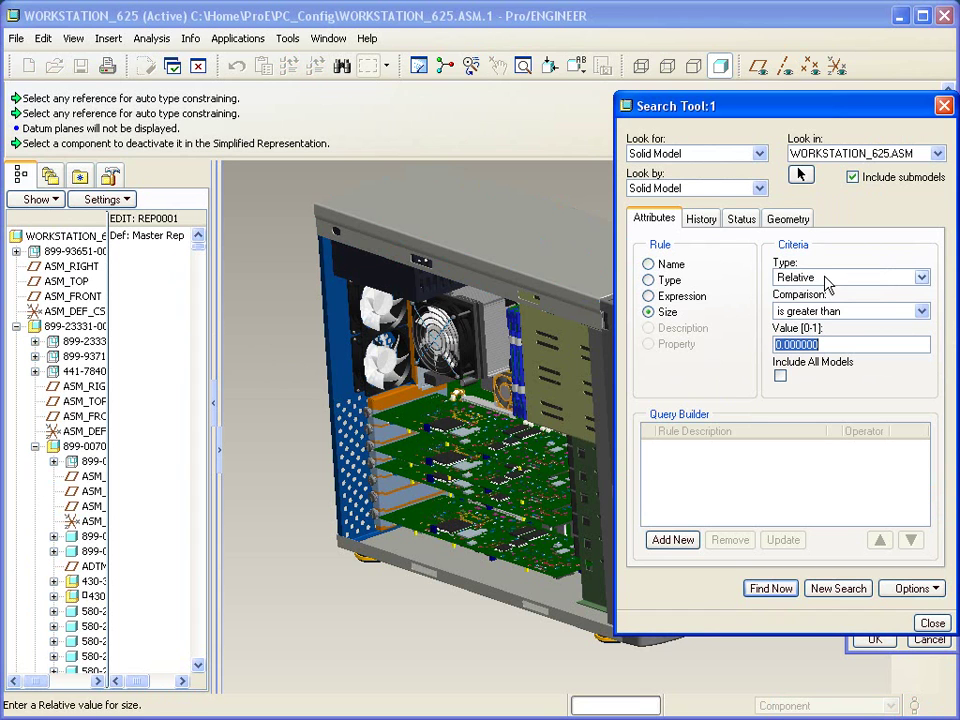
pyautogui.click(825, 279)
pyautogui.click(823, 293)
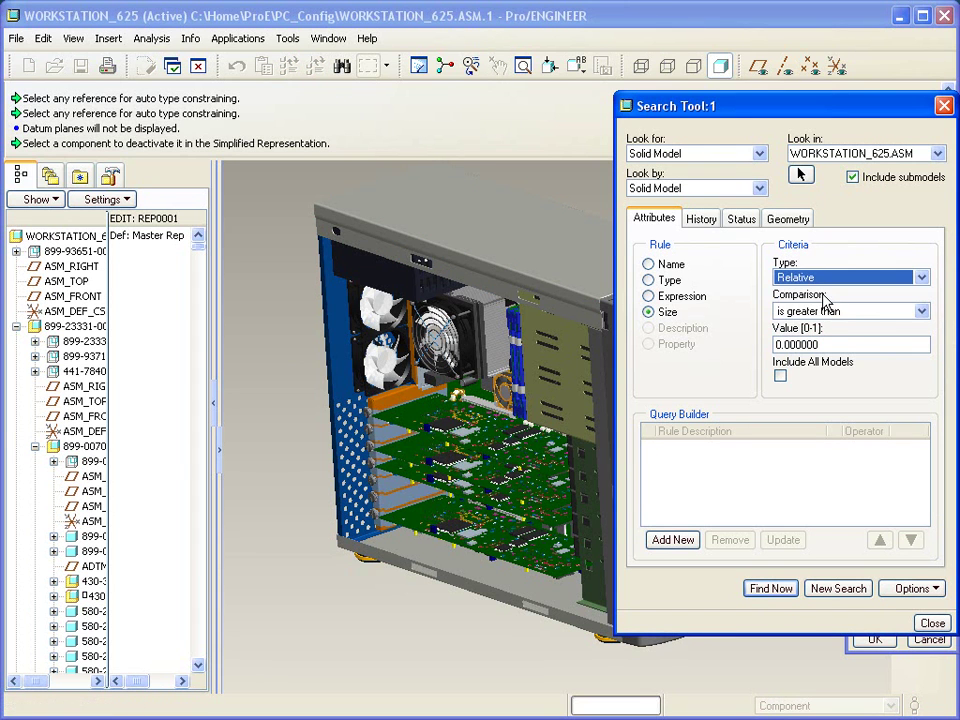
pyautogui.click(852, 312)
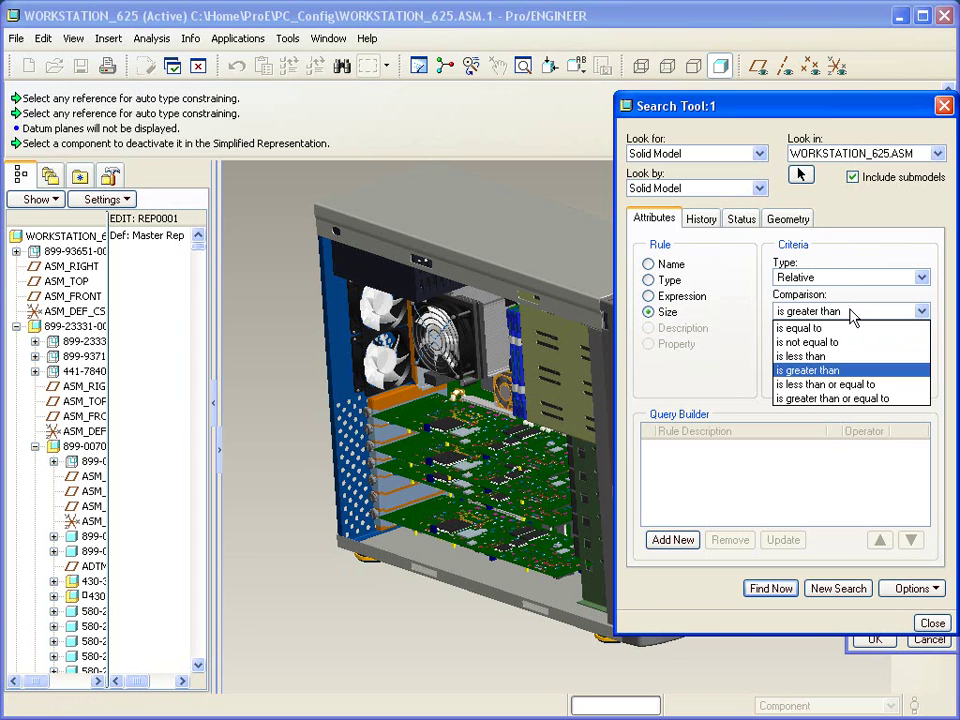
pyautogui.click(842, 356)
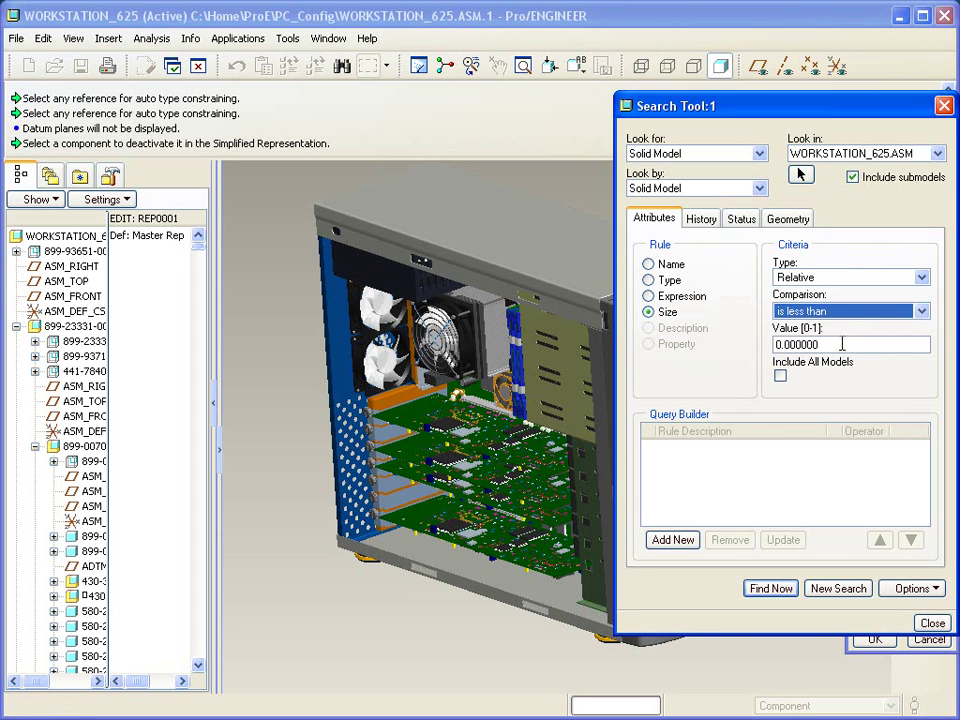
pyautogui.doubleClick(842, 344)
pyautogui.write('.03')
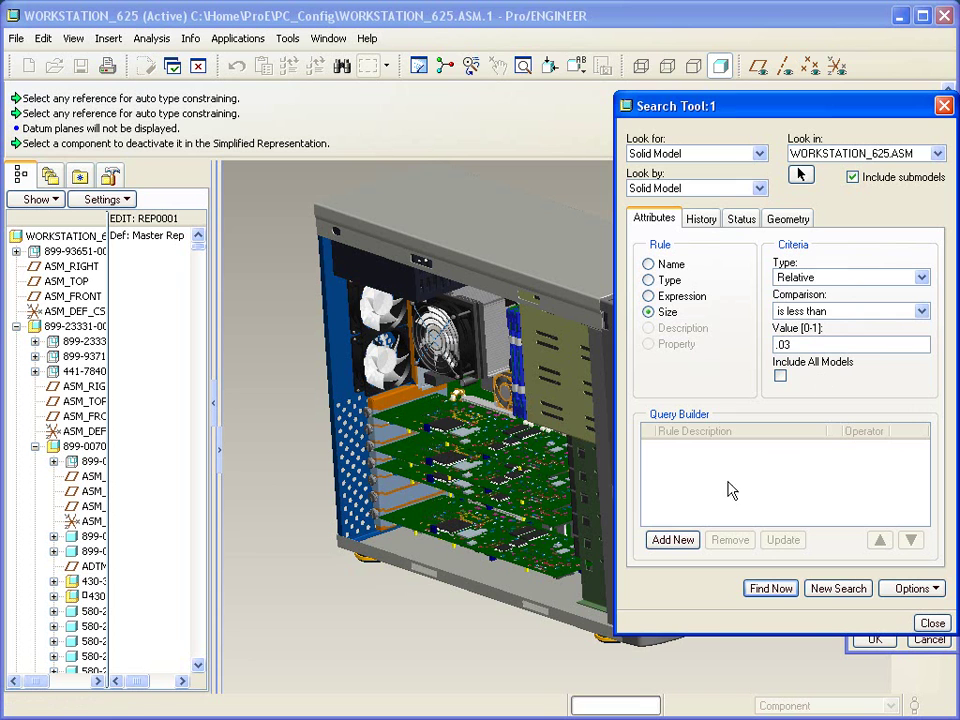
# Find the matching parts and add all 2112 results to the exclusion selection.
pyautogui.click(775, 588)
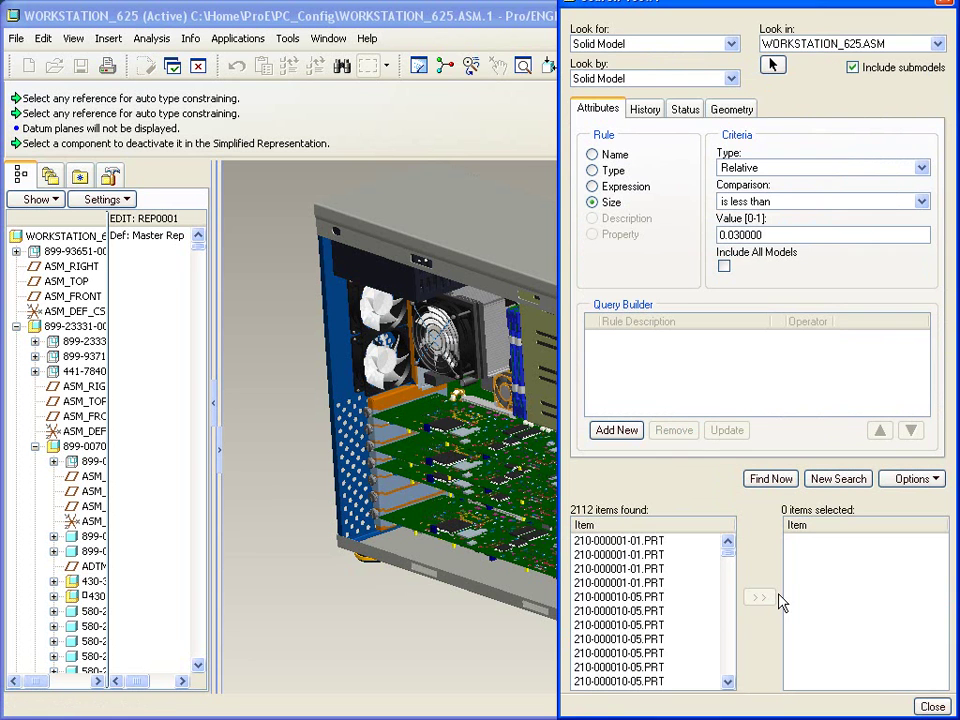
pyautogui.click(629, 584)
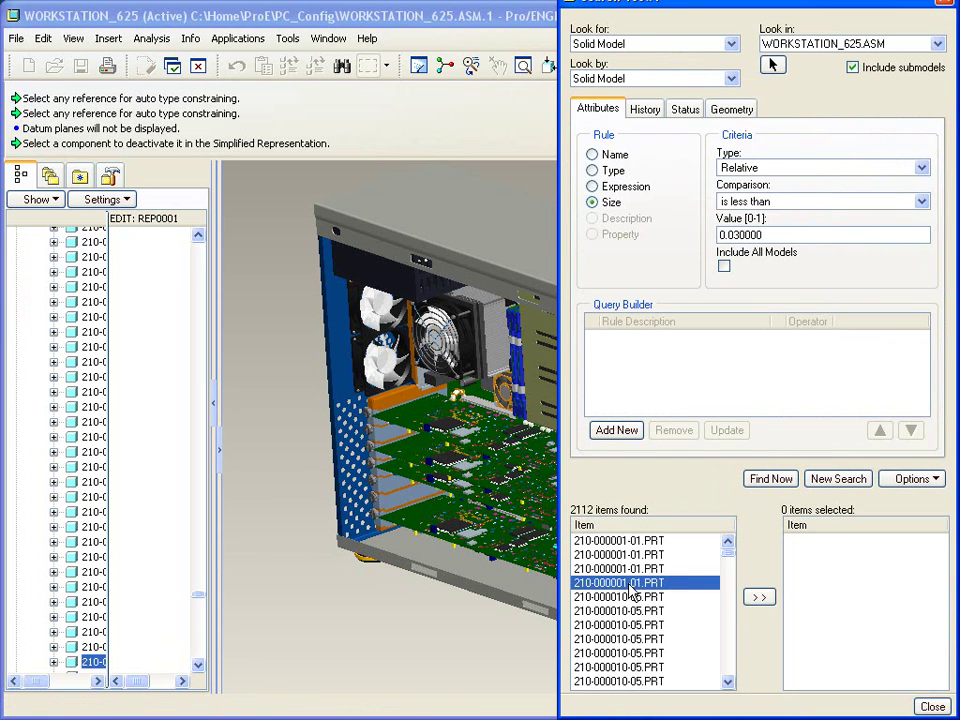
pyautogui.hotkey('ctrl', 'a')
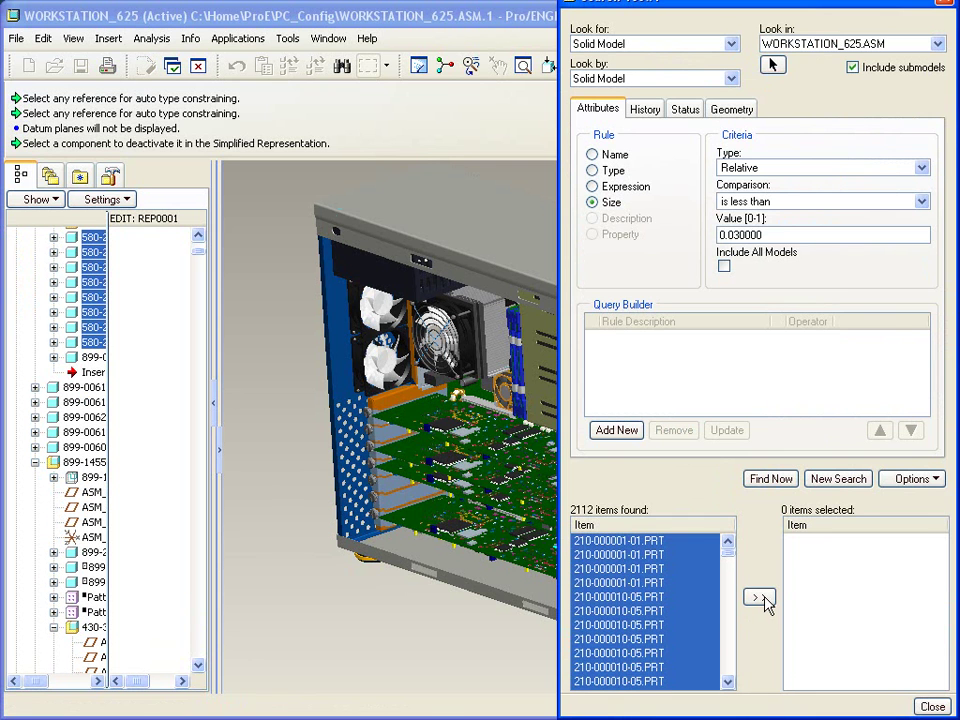
pyautogui.click(761, 598)
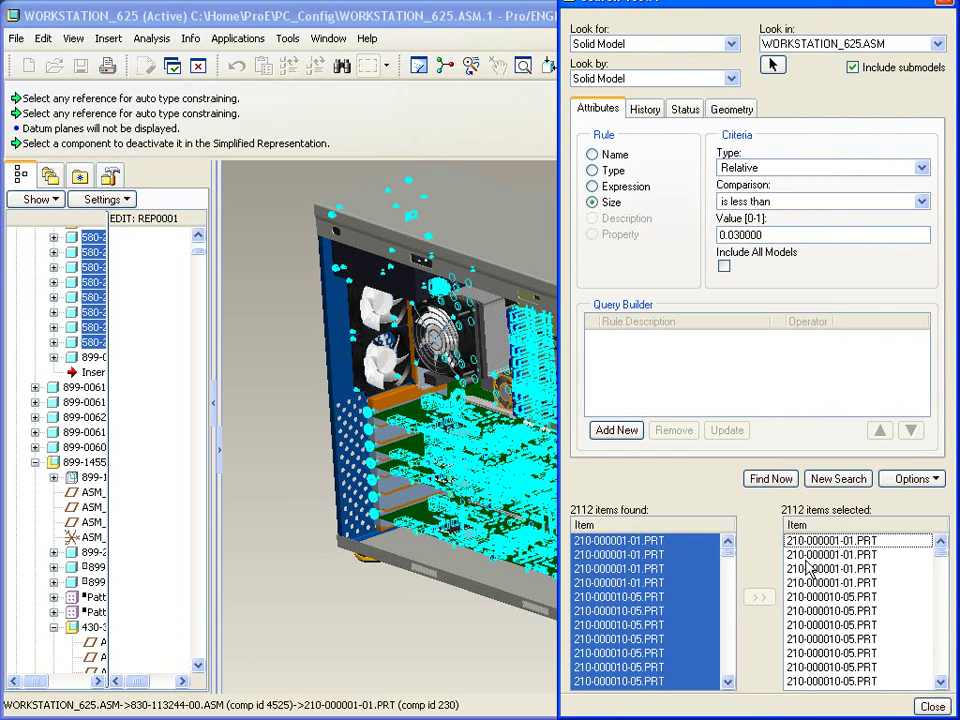
pyautogui.click(932, 707)
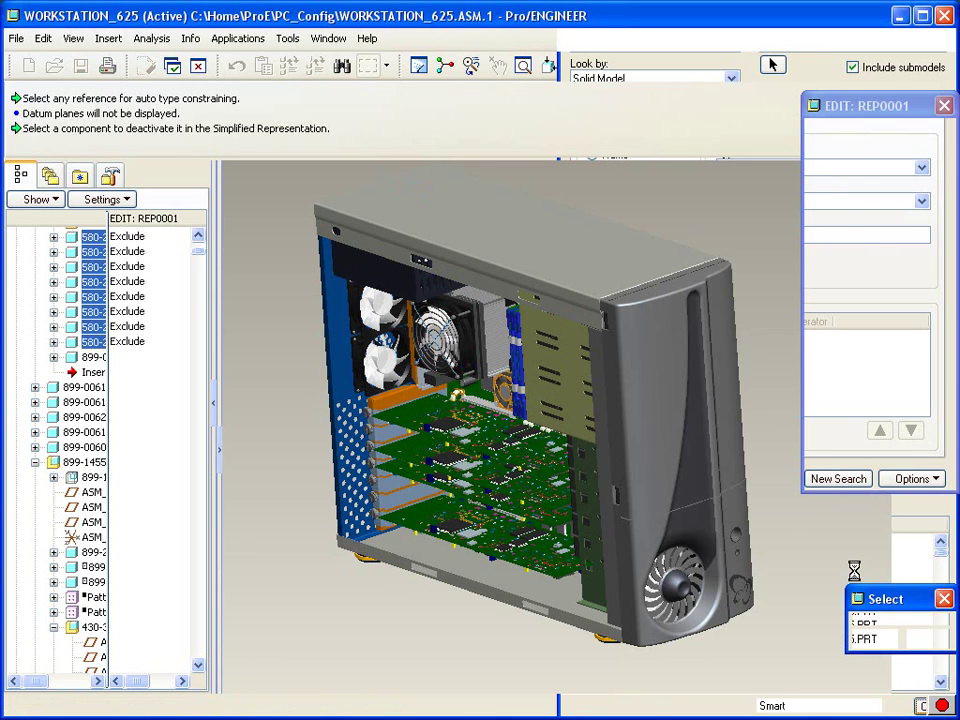
# Accept the small-part exclusions in REP0001 and close the View Manager.
pyautogui.click(827, 465)
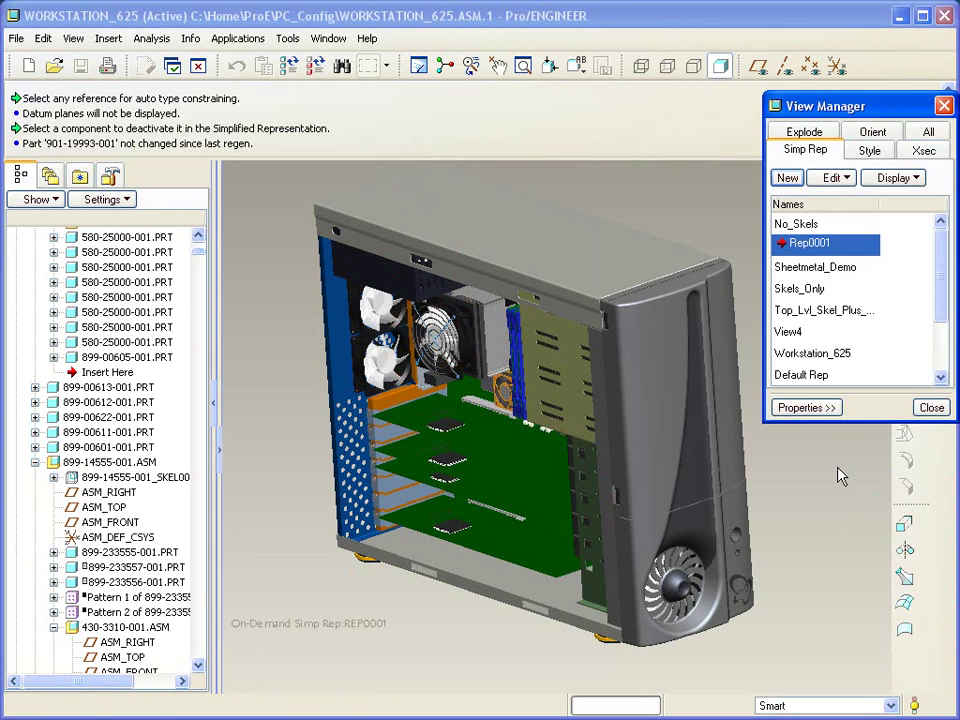
pyautogui.click(932, 408)
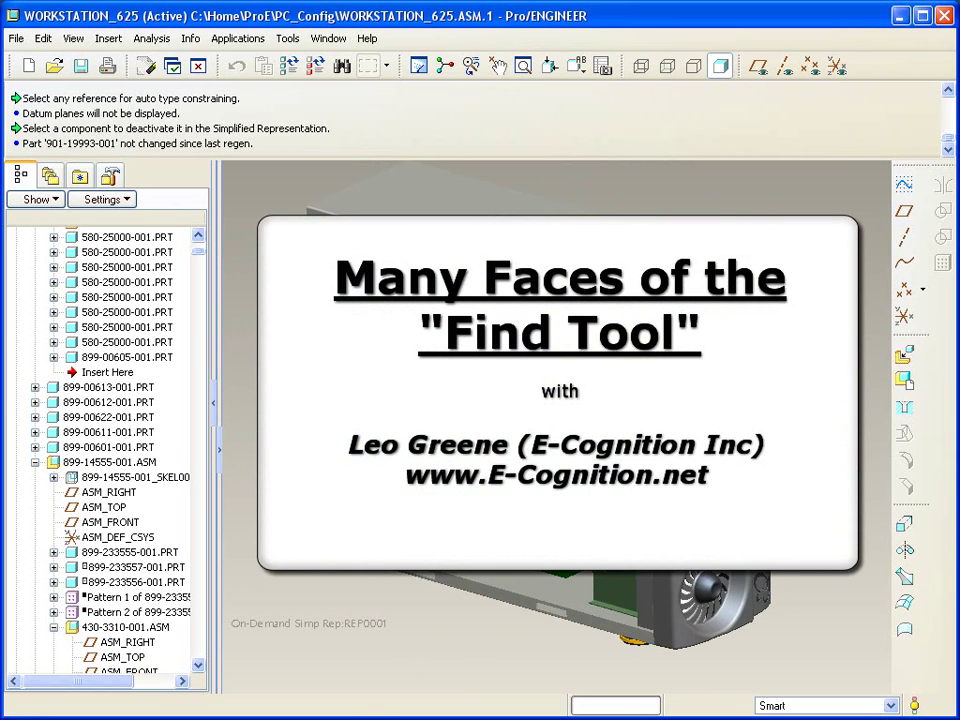
pyautogui.moveTo(640, 240); pyautogui.dragTo(648, 213, button='middle')
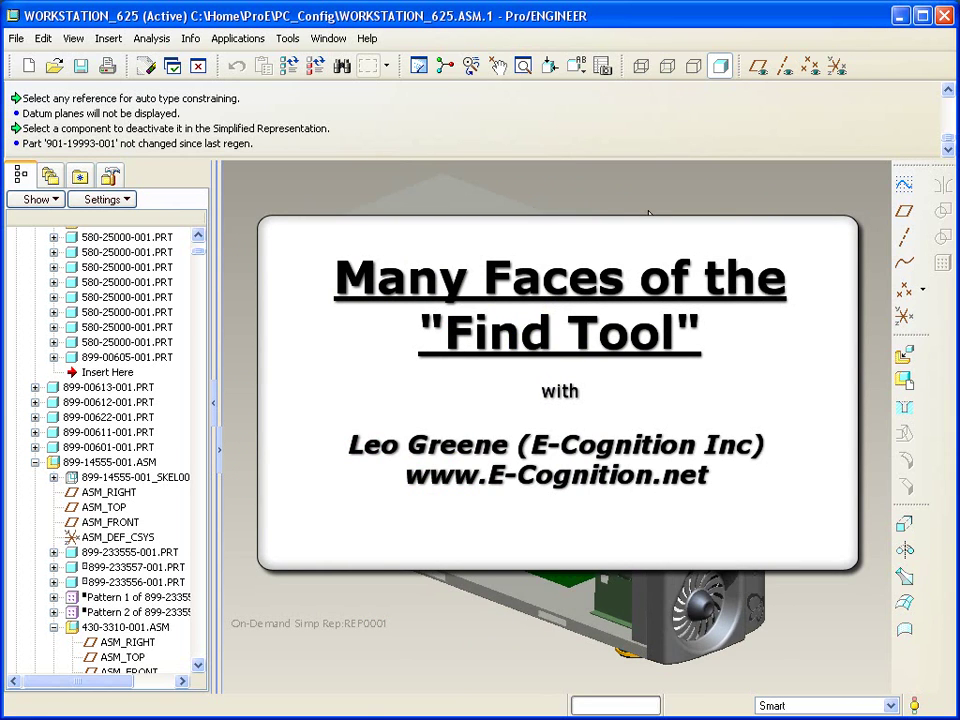